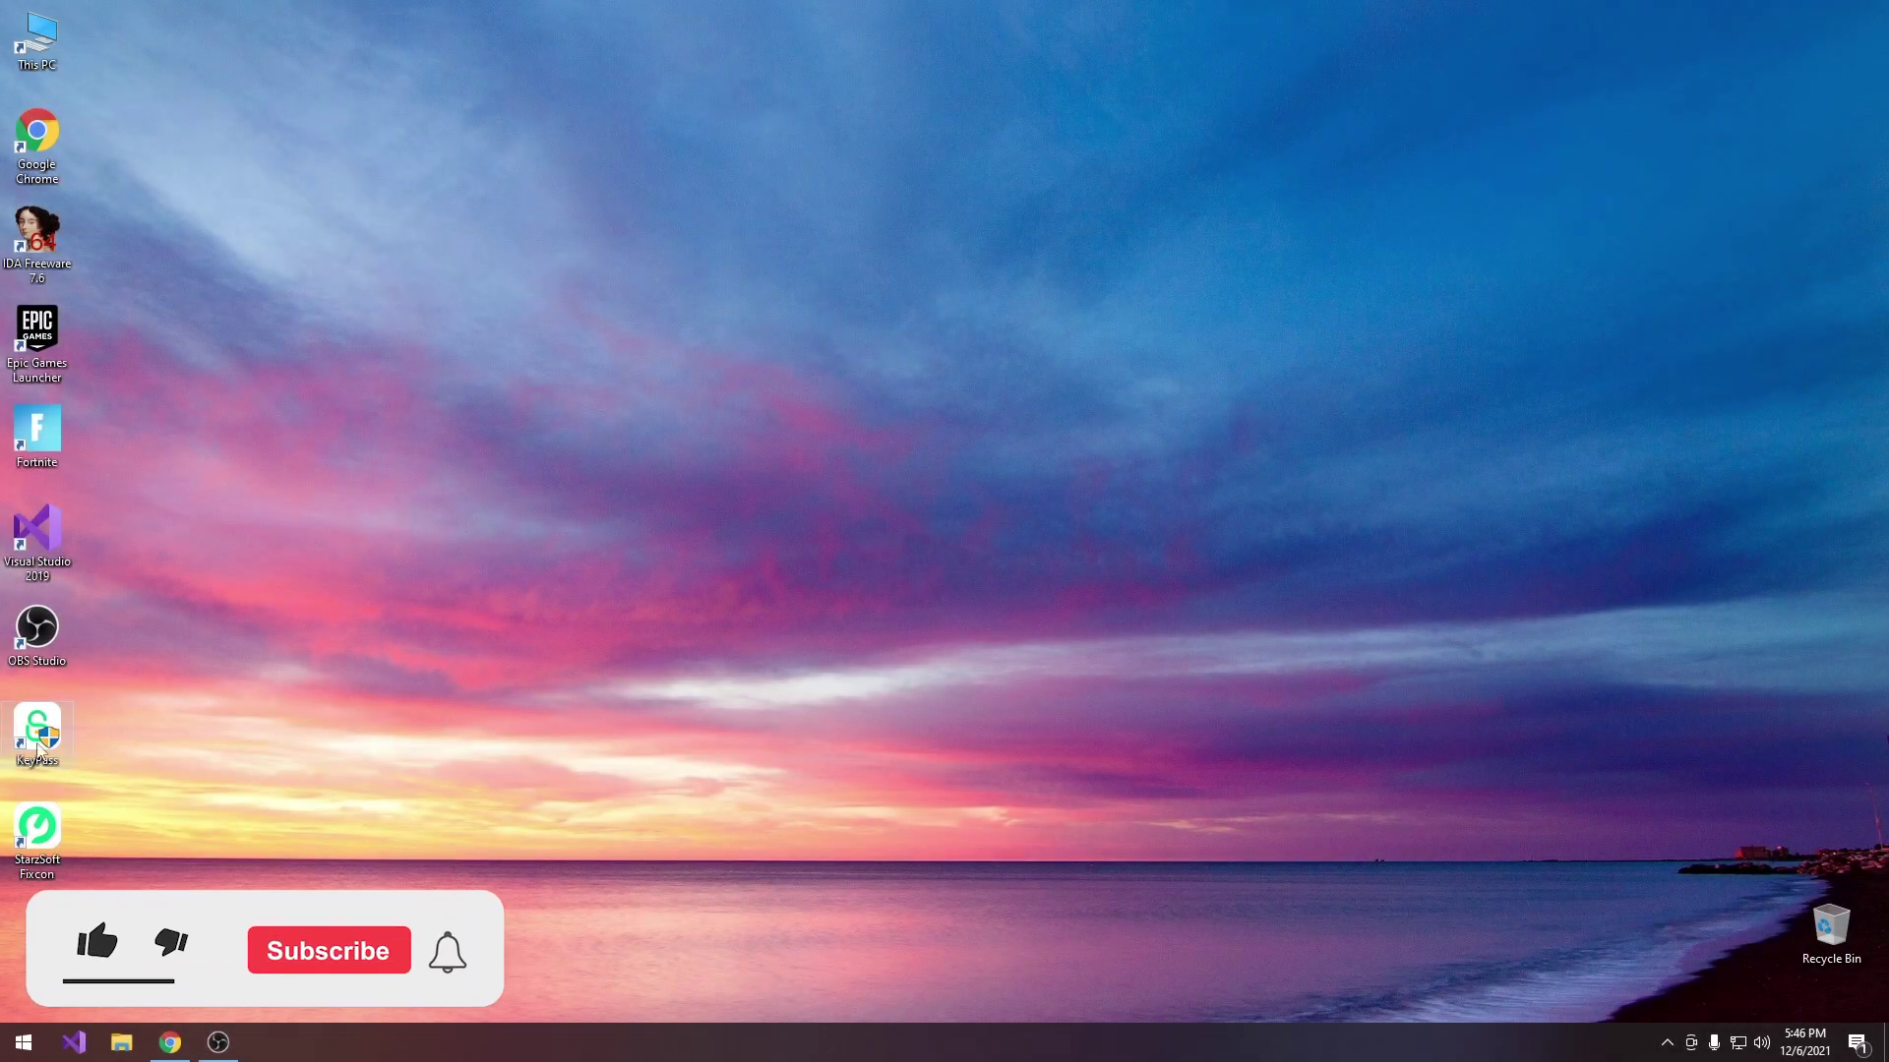
# - Launch StarzSoft Fixcon from the desktop
pyautogui.doubleClick(37, 834)
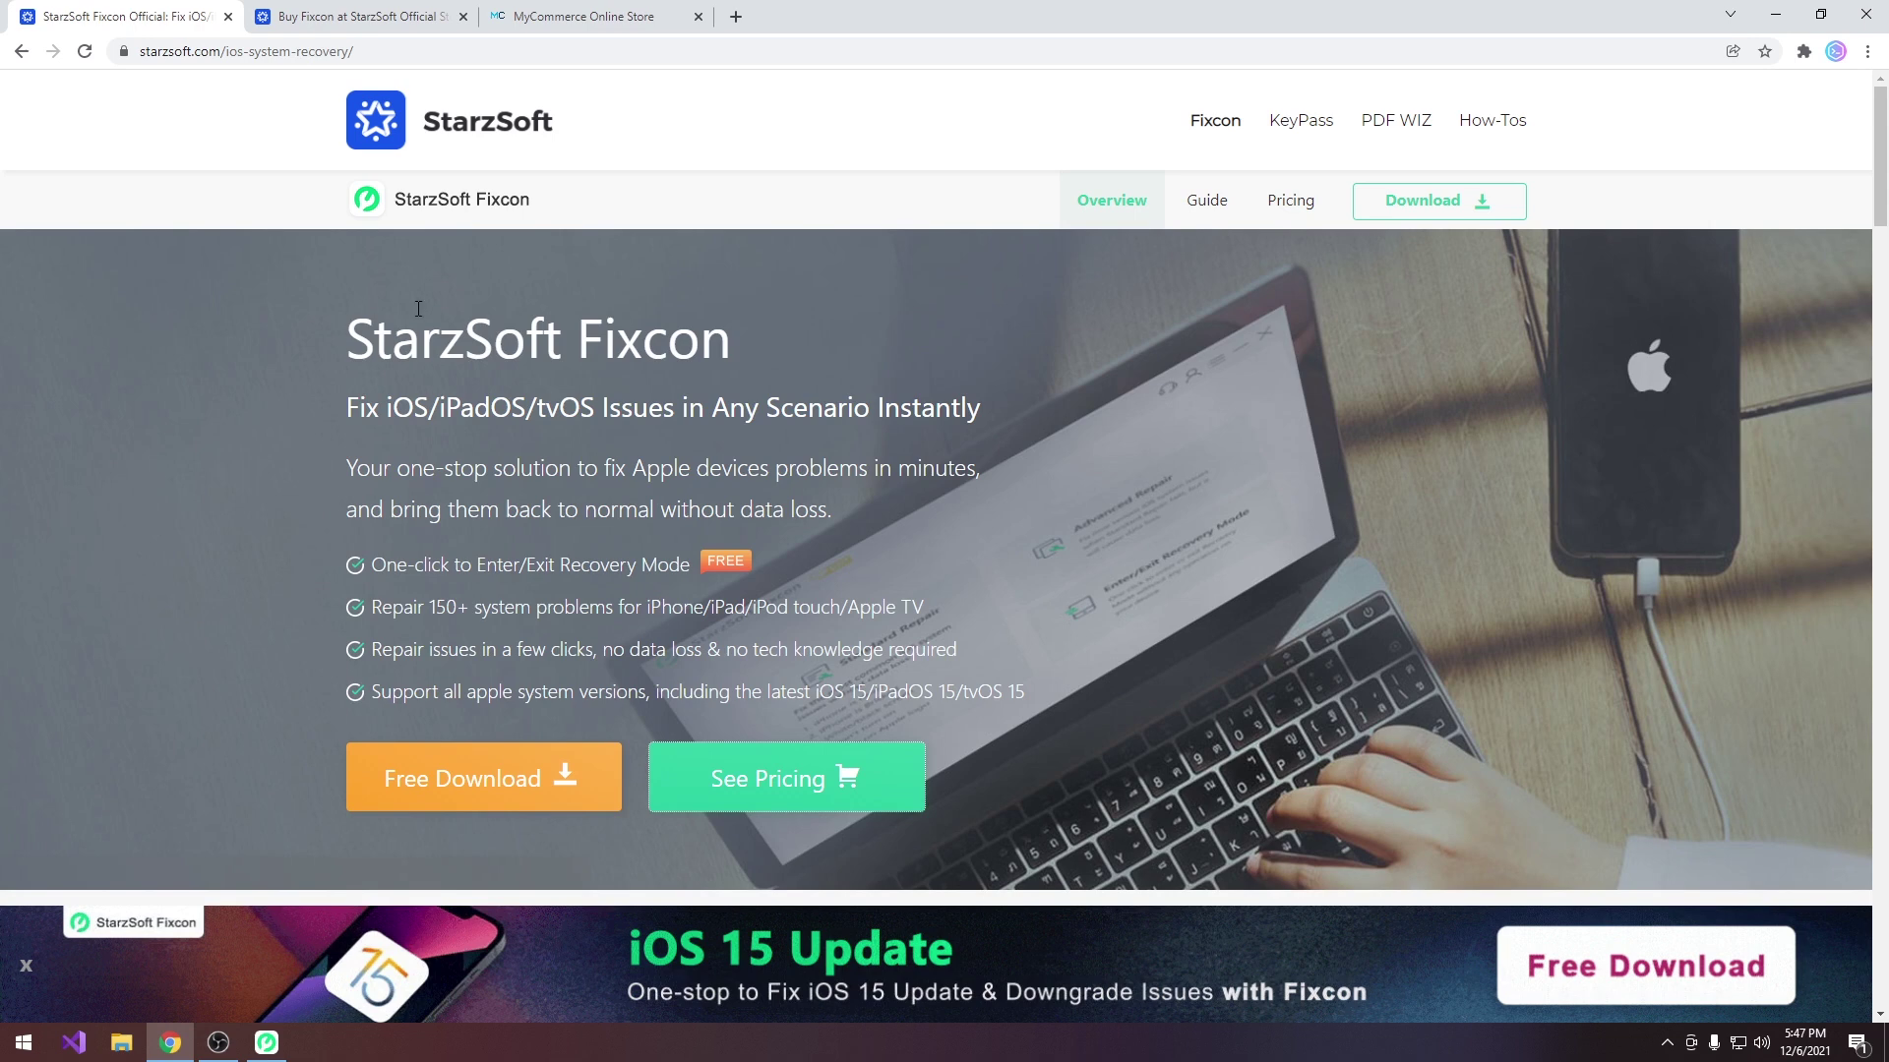
# - Examine the Fixcon product page in Chrome for its main features and the iOS, iPadOS and tvOS issues it handles
pyautogui.scroll(-1, 438, 361)
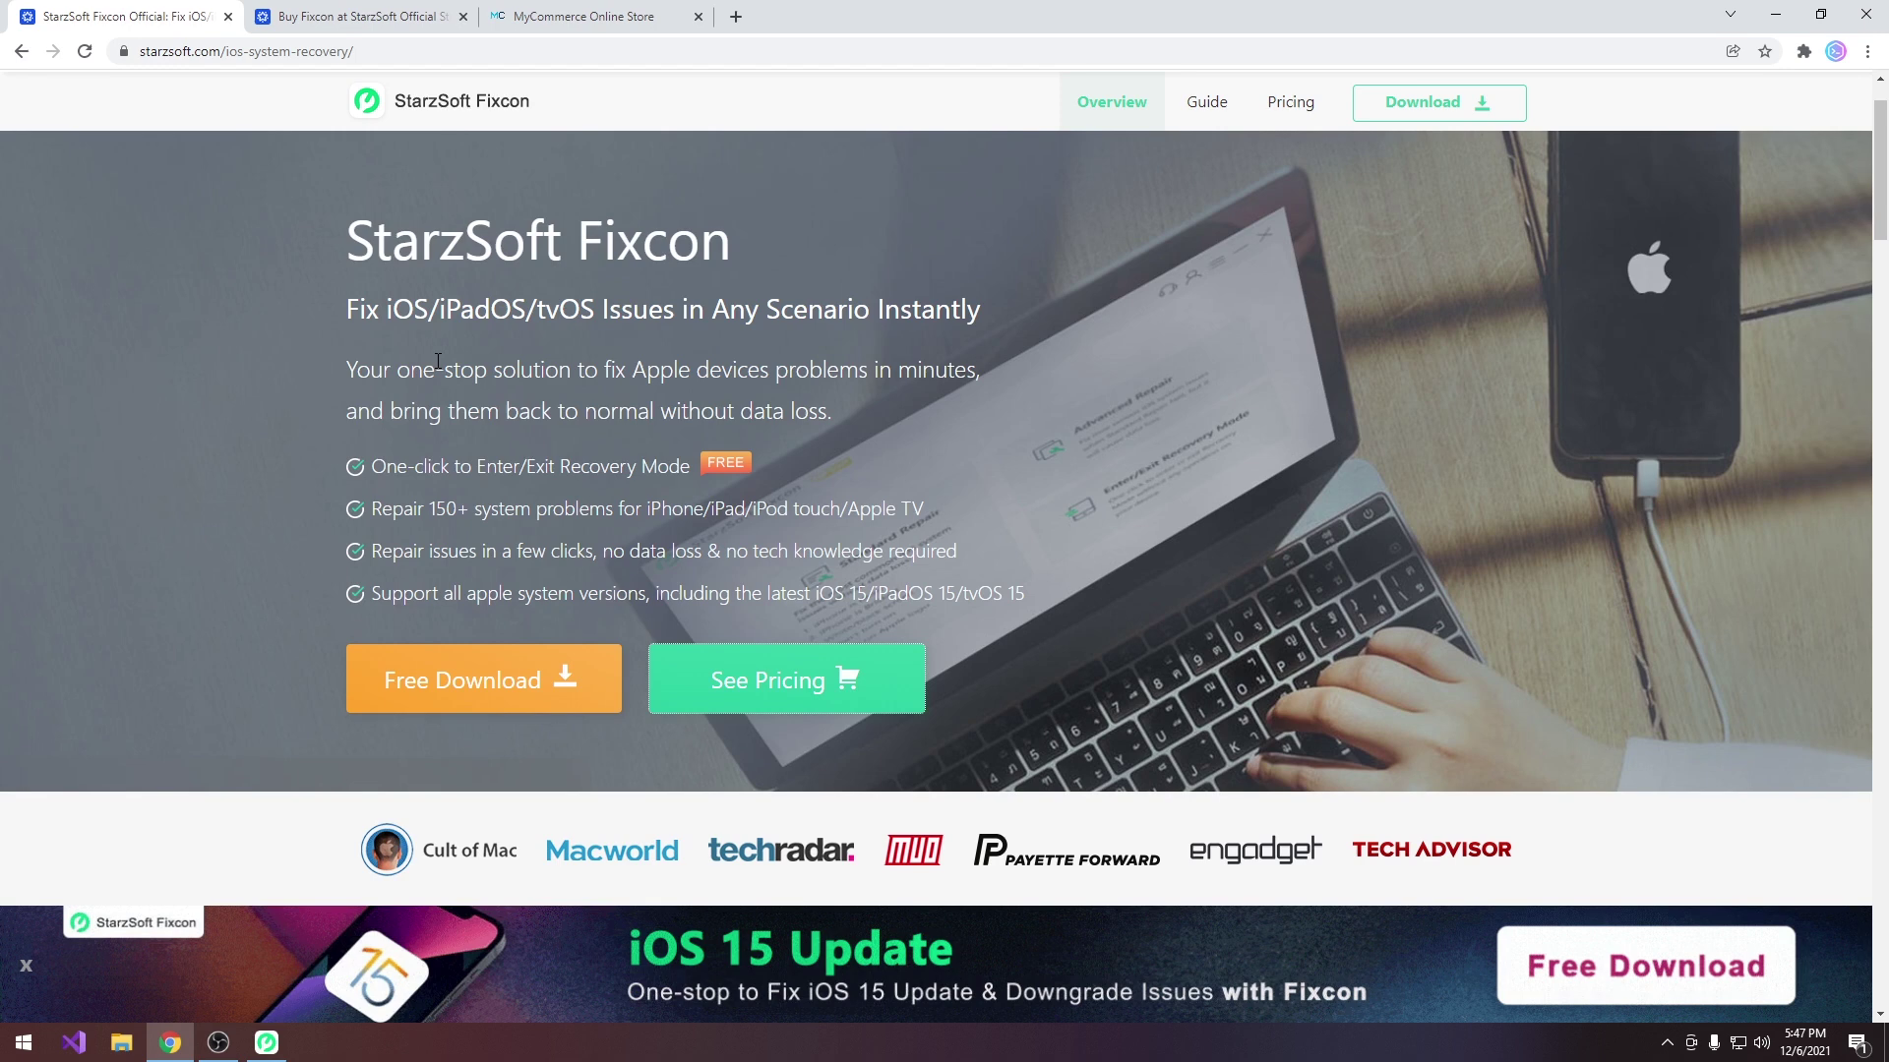
pyautogui.scroll(1, 438, 361)
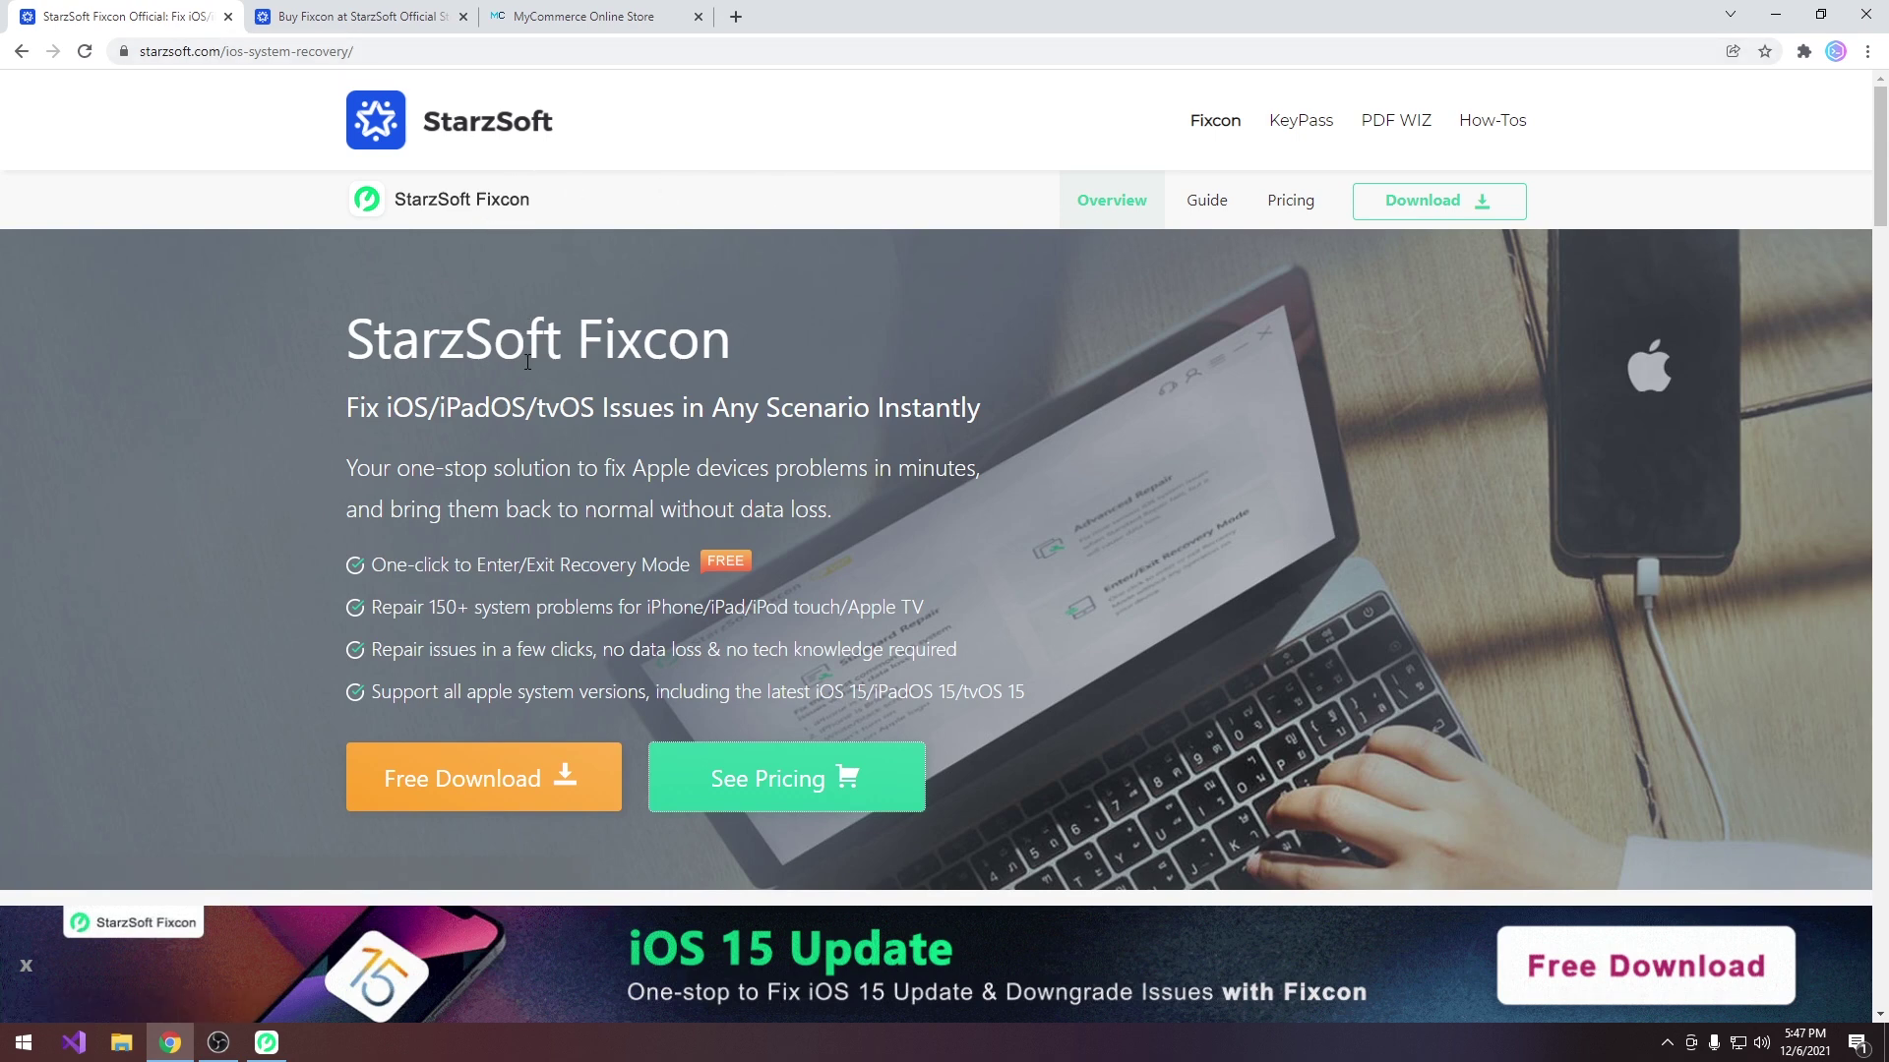
pyautogui.scroll(-1, 413, 704)
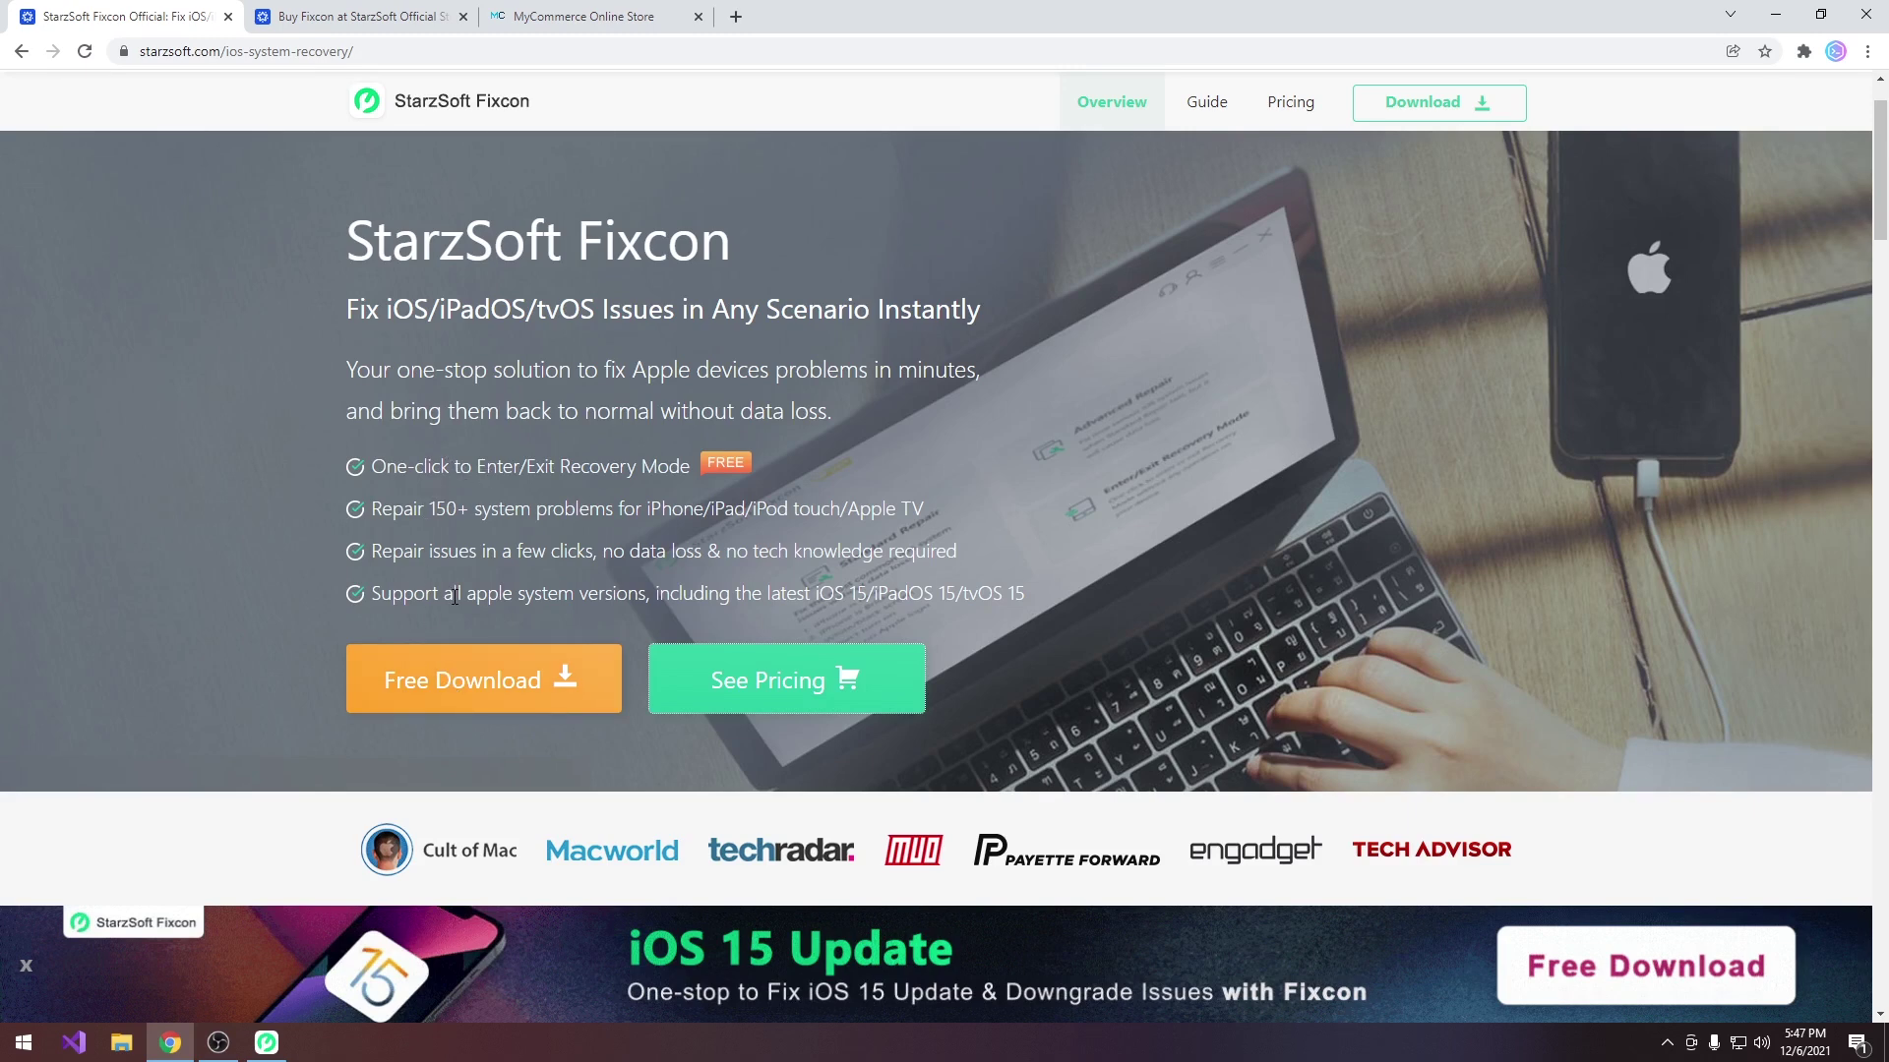
pyautogui.moveTo(372, 509); pyautogui.dragTo(614, 506)
pyautogui.scroll(-10, 766, 534)
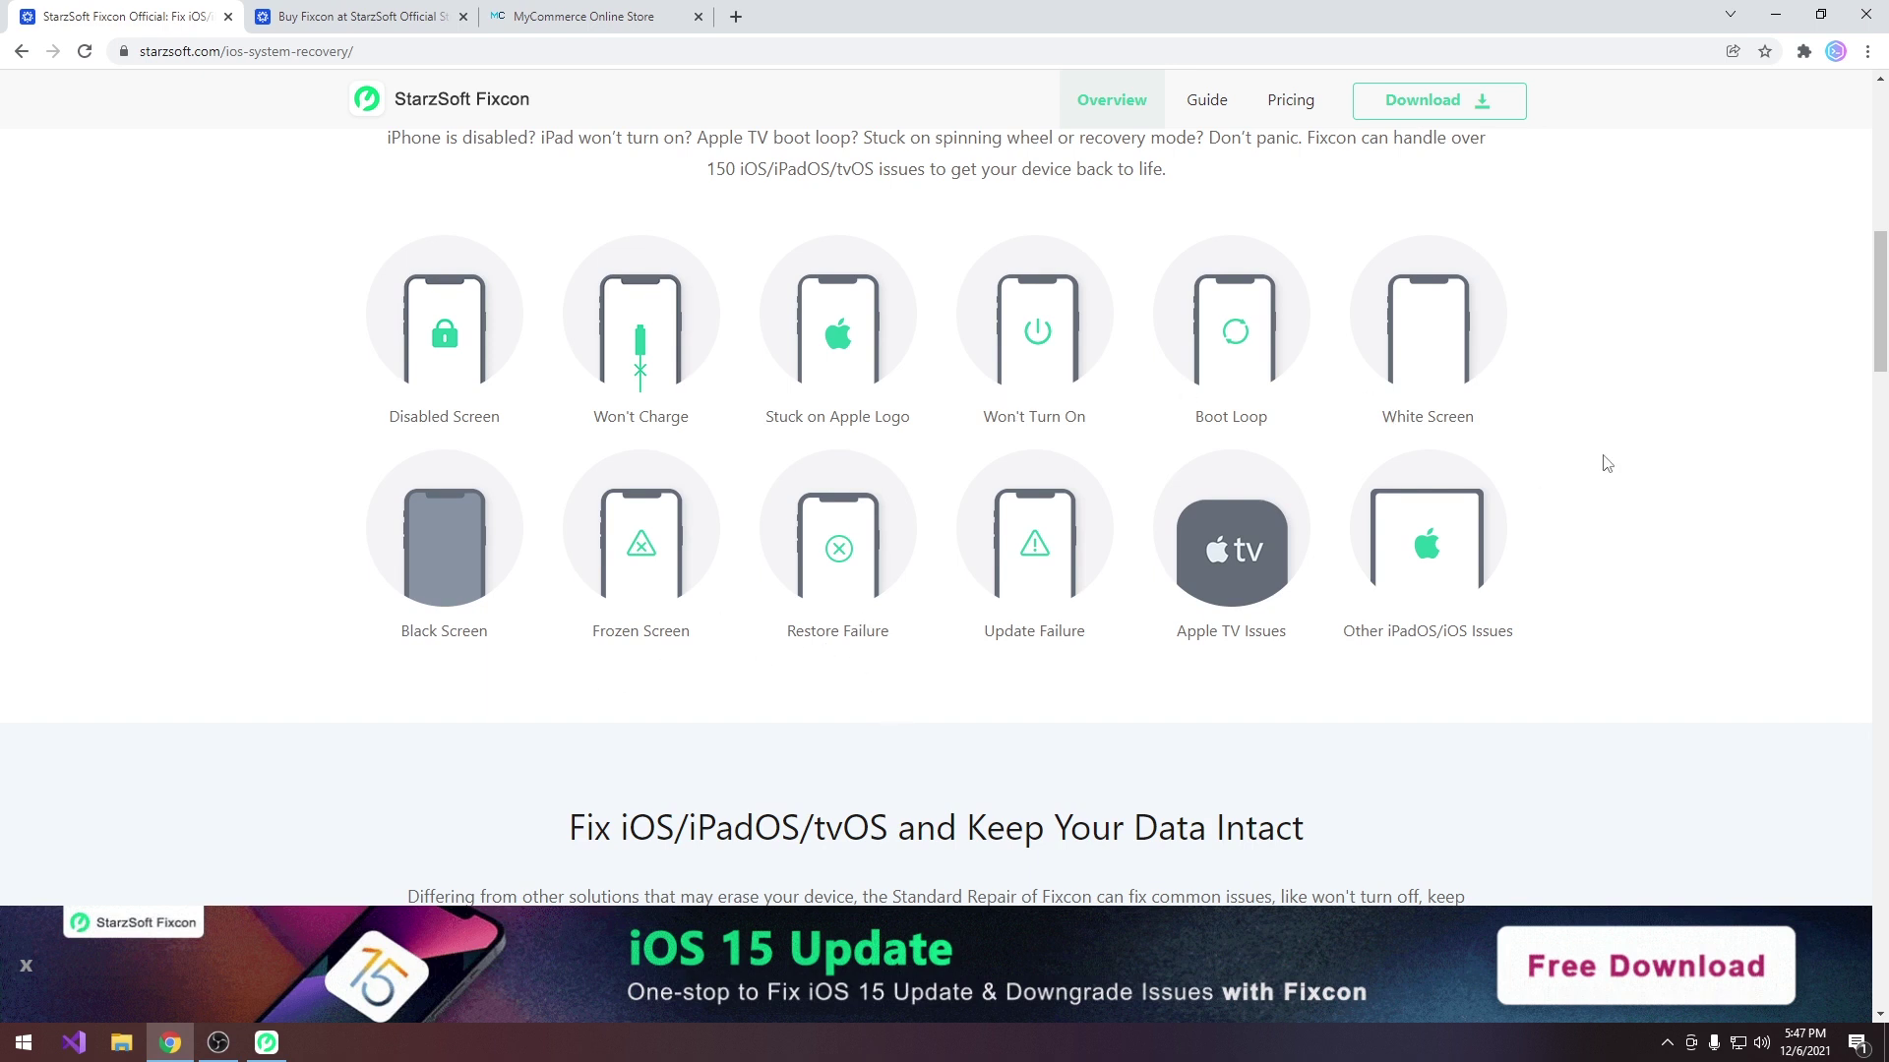
pyautogui.scroll(-2, 1574, 457)
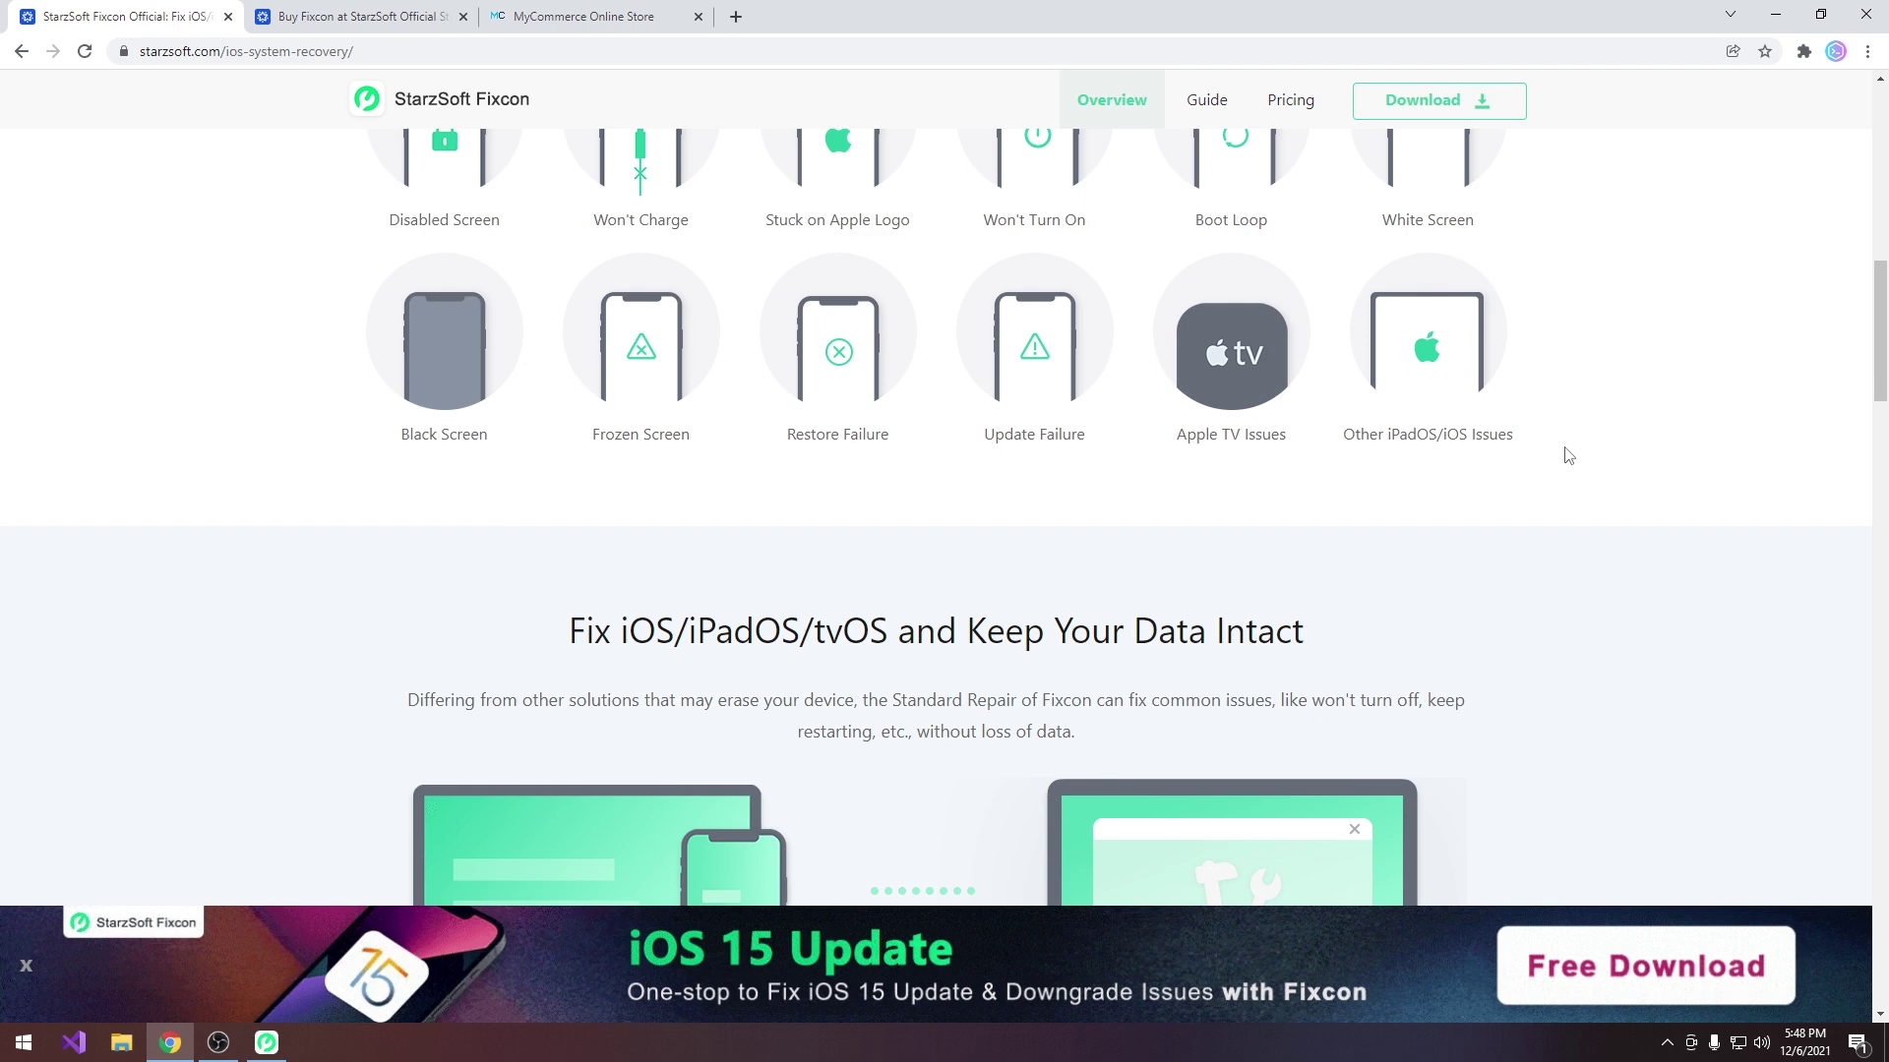
pyautogui.scroll(12, 1641, 352)
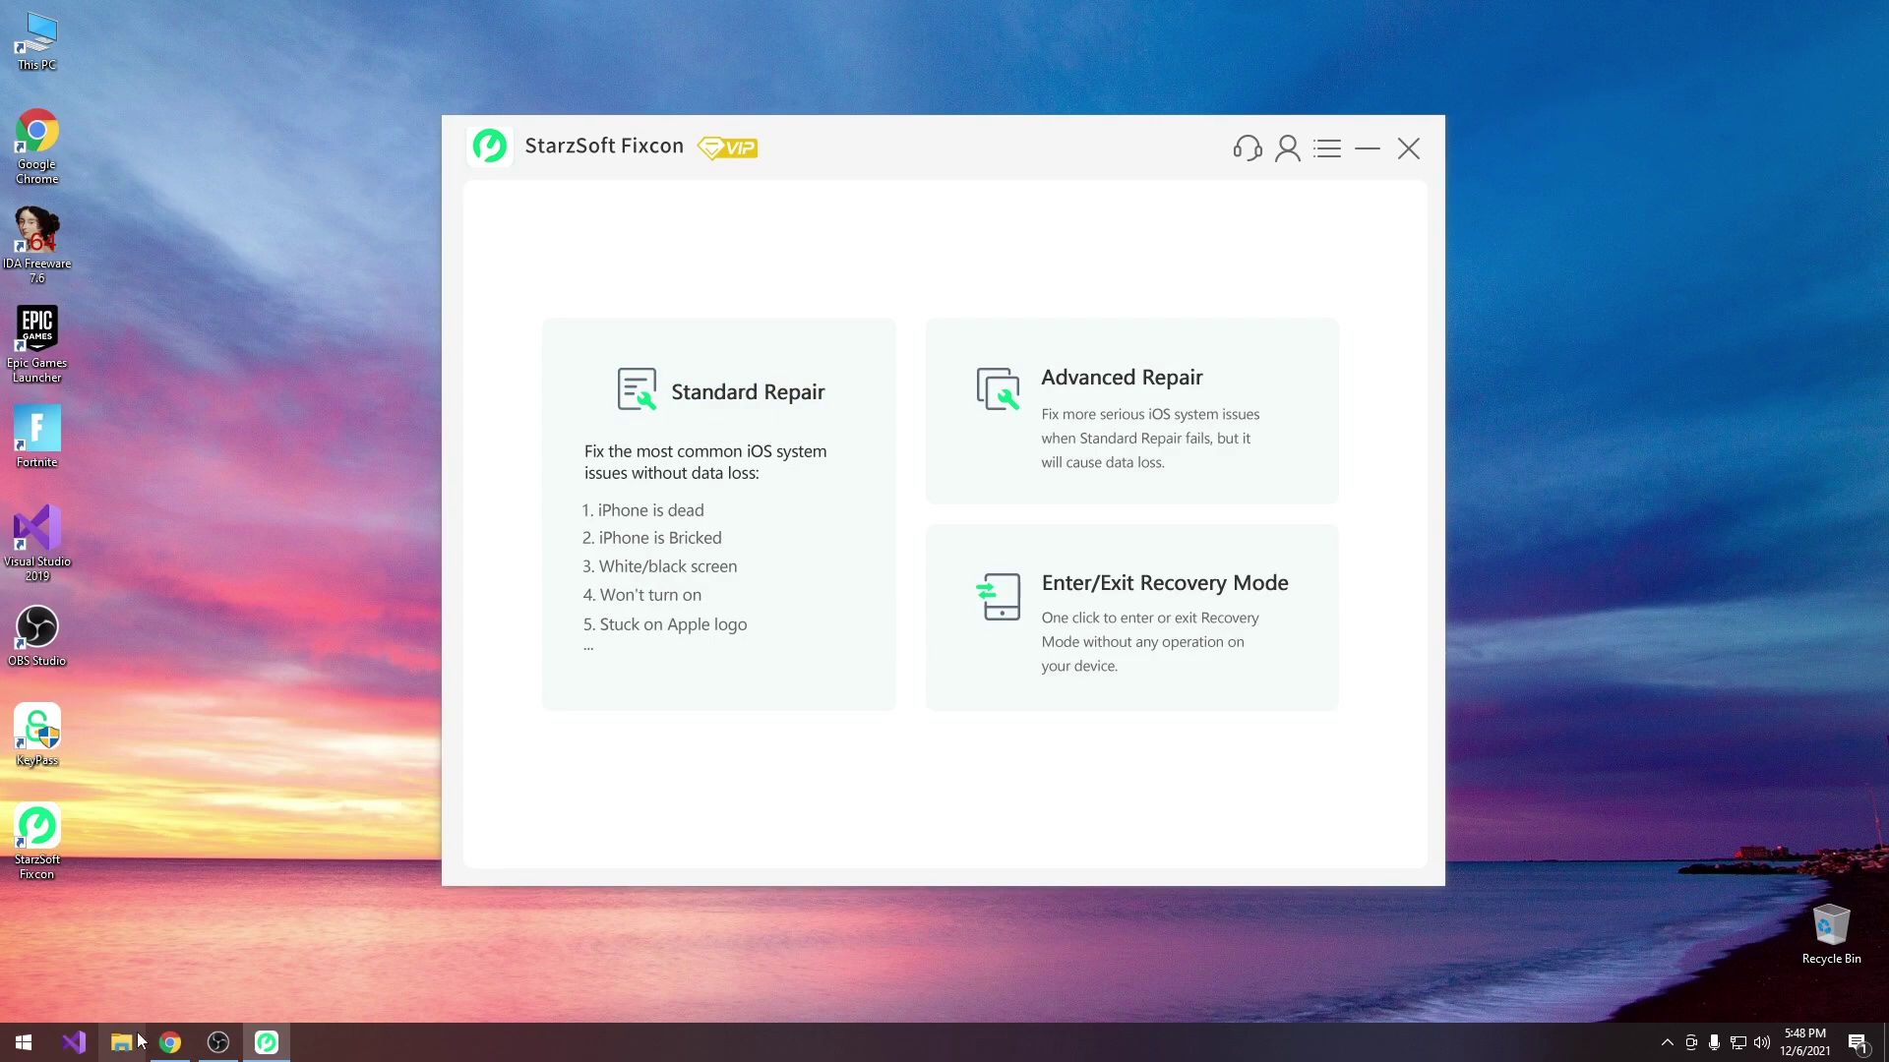
pyautogui.click(170, 1042)
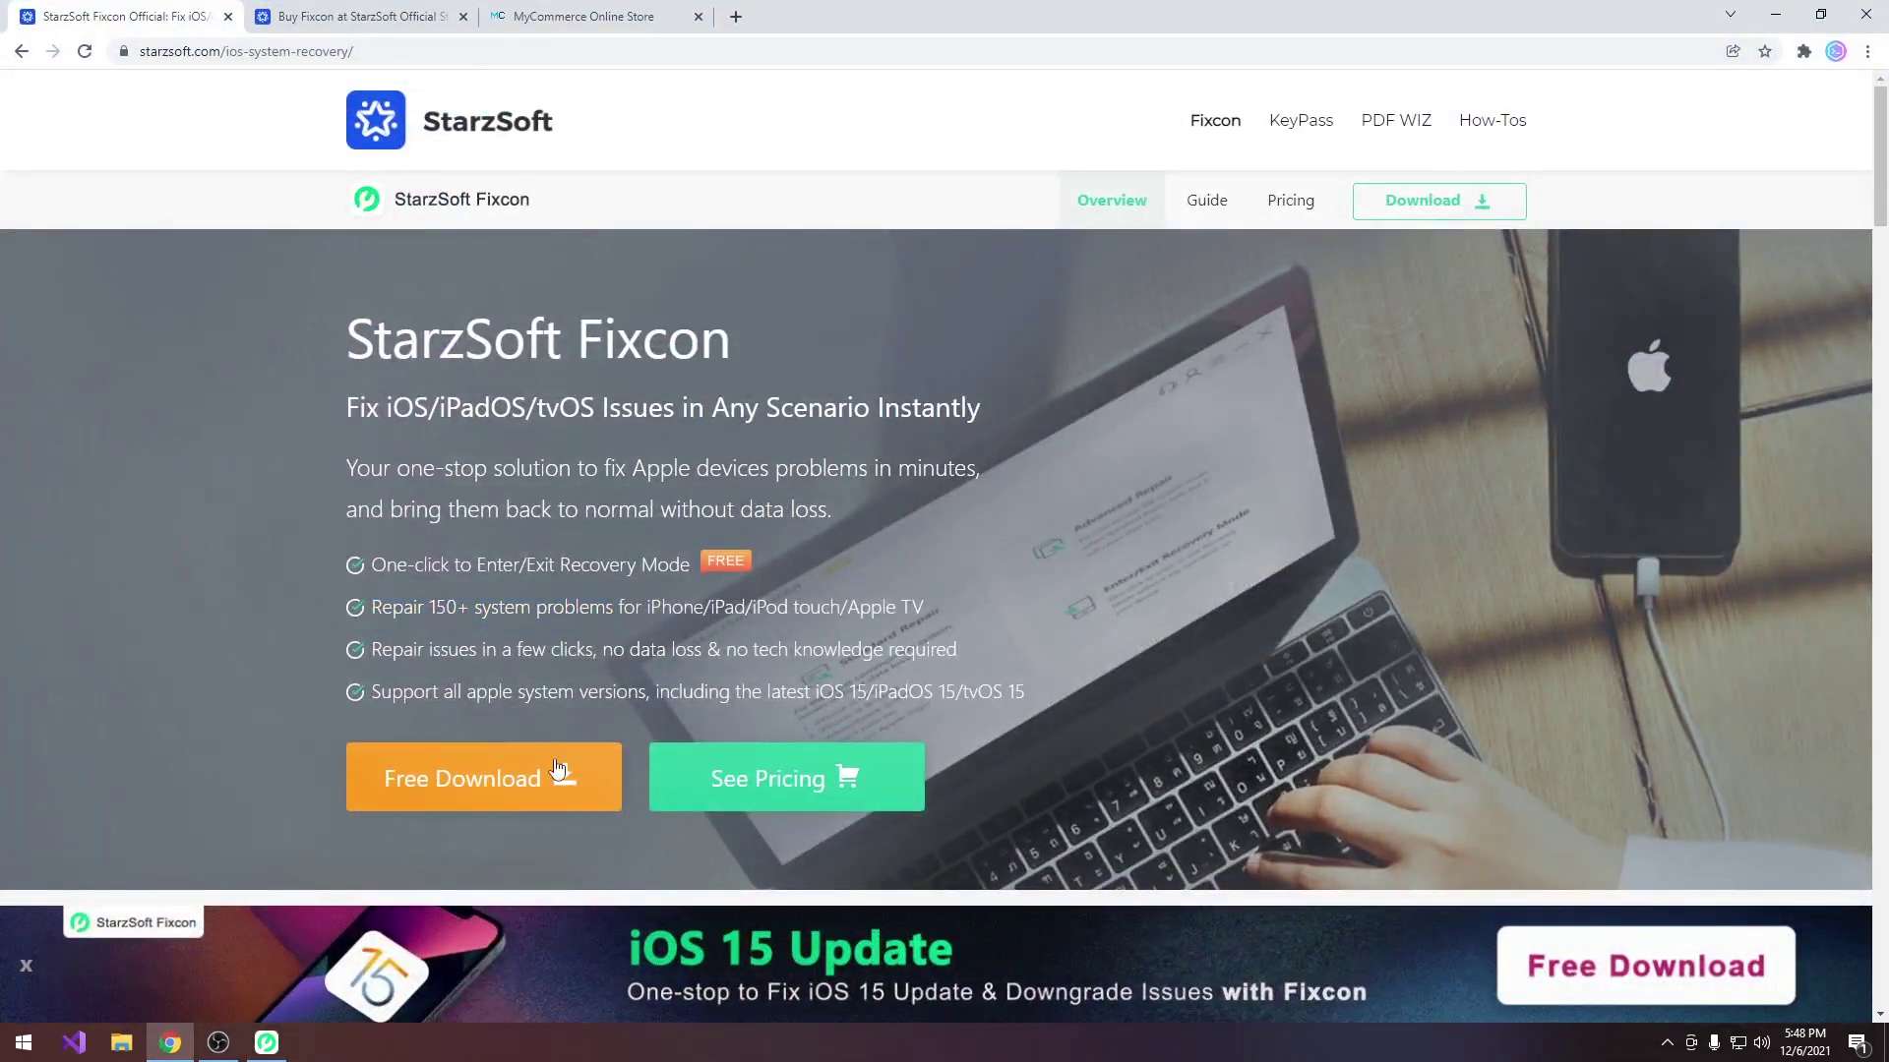
pyautogui.scroll(-3, 632, 508)
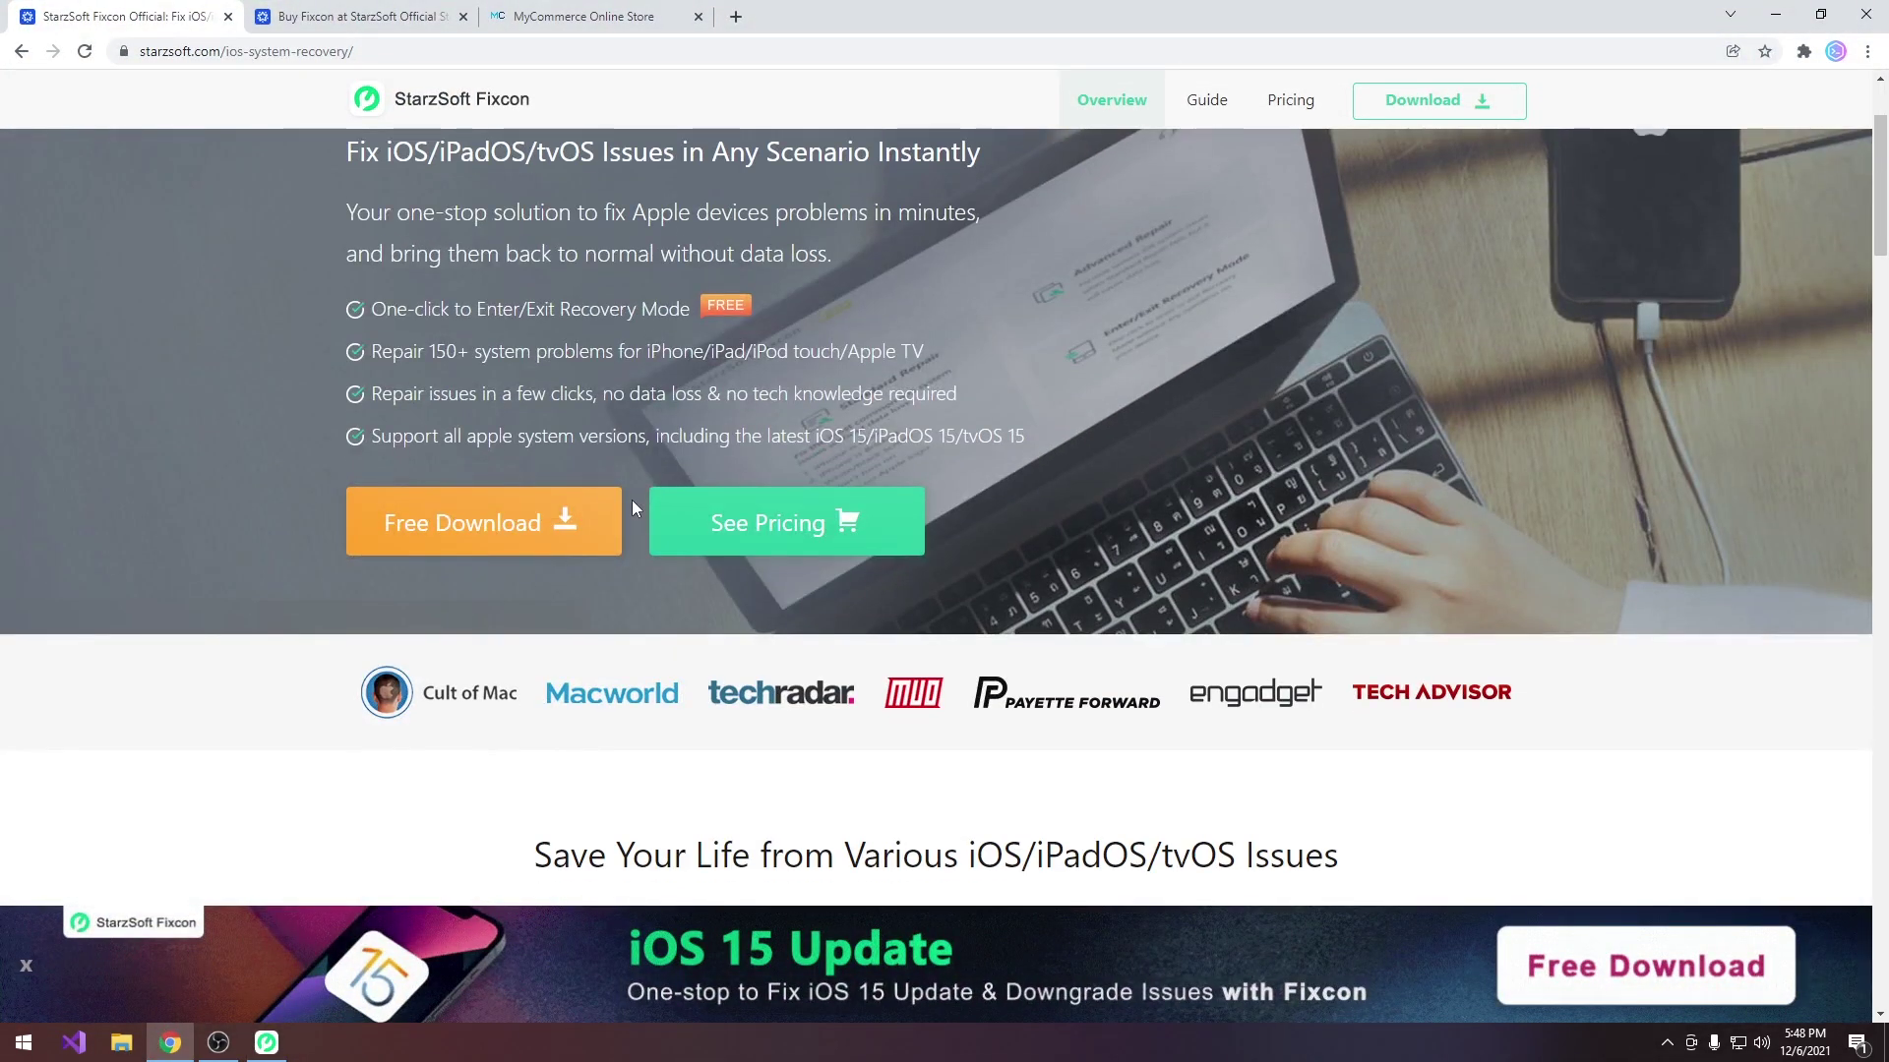
pyautogui.scroll(3, 634, 507)
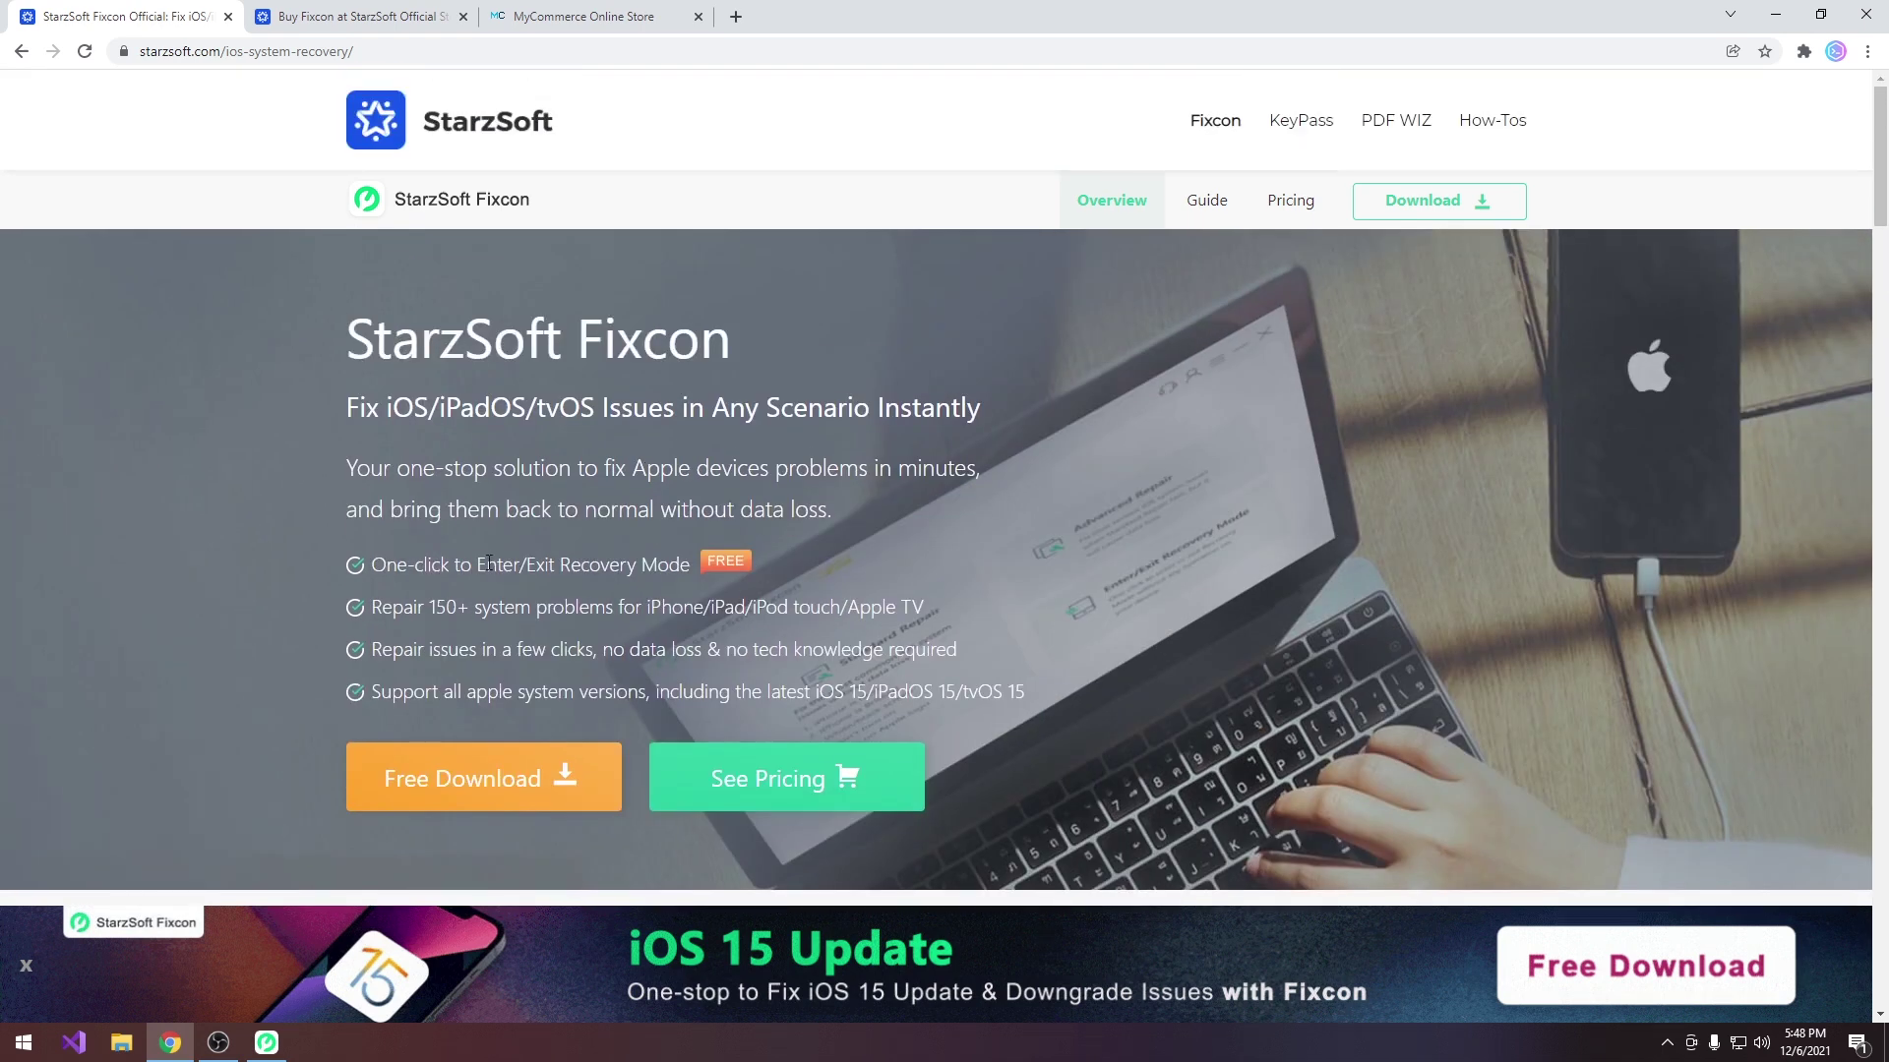
pyautogui.scroll(-3, 489, 564)
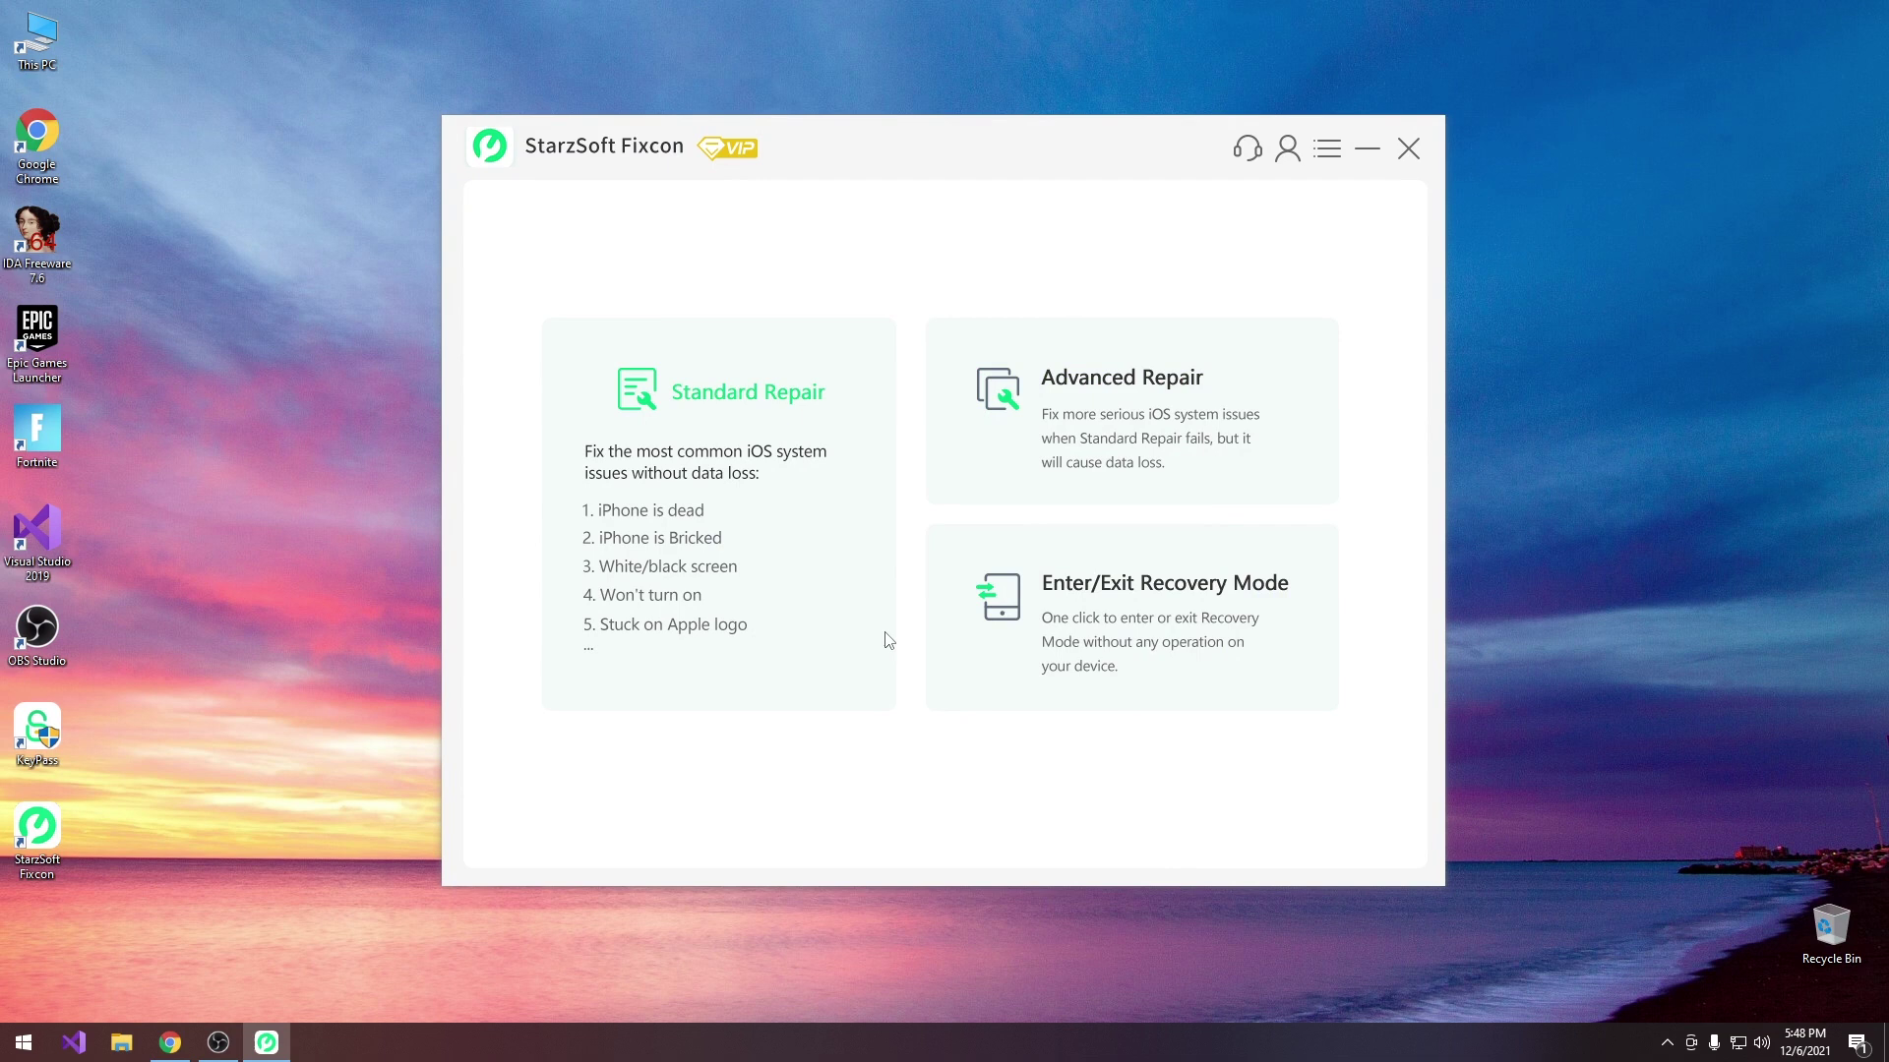
# - Switch the connected device into recovery mode in Fixcon and return to the repair options
pyautogui.click(1127, 588)
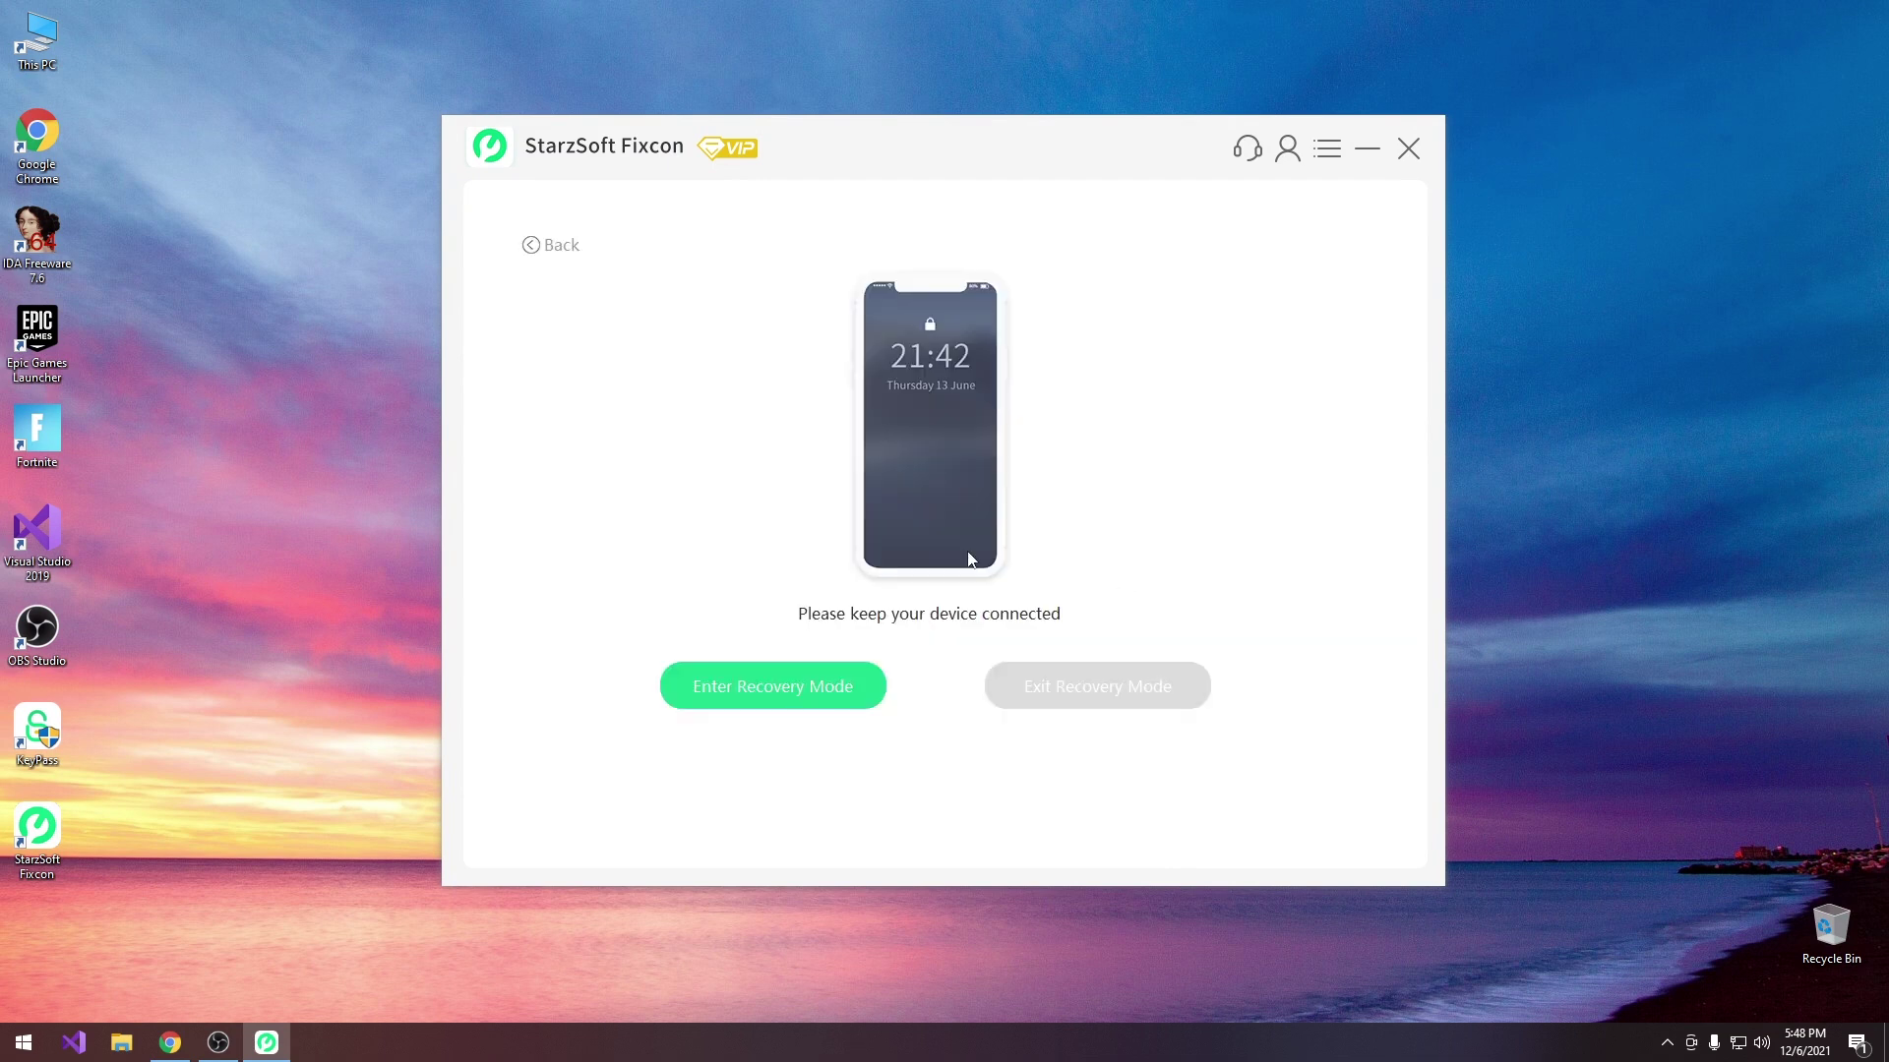
pyautogui.click(801, 687)
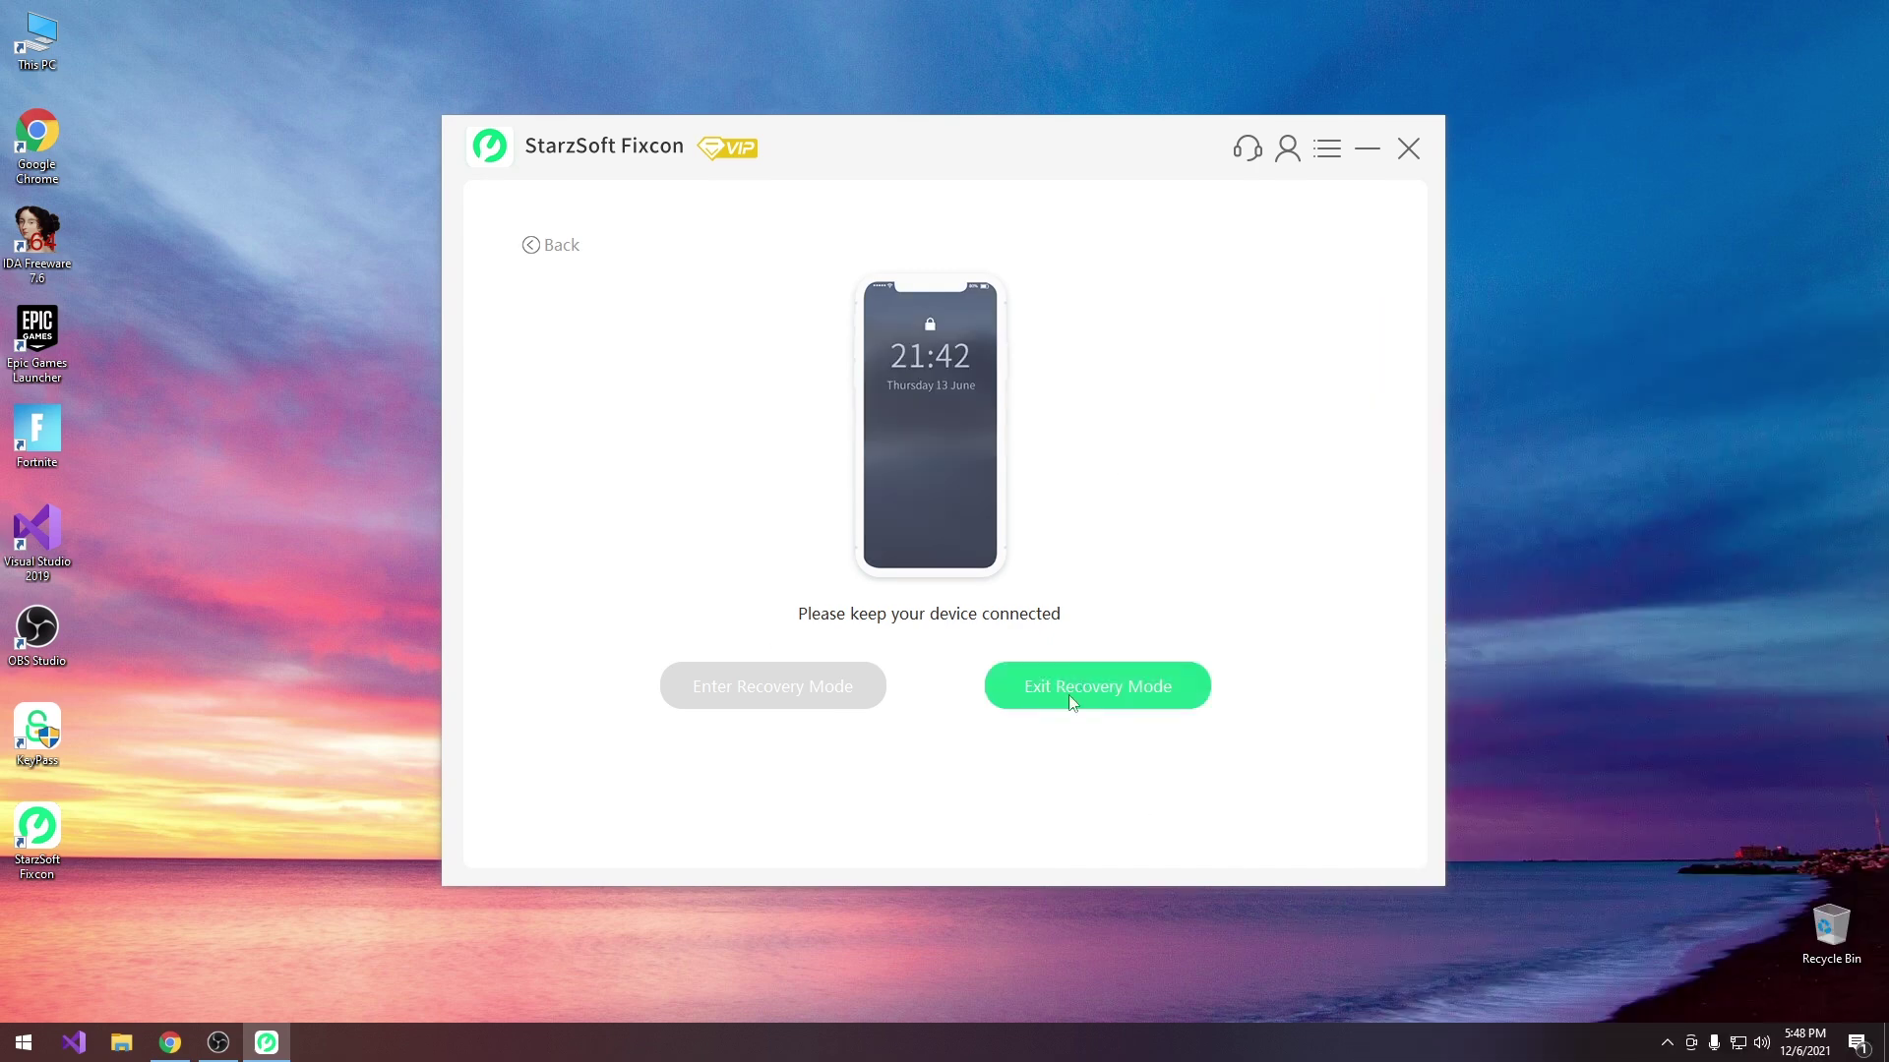
pyautogui.click(549, 252)
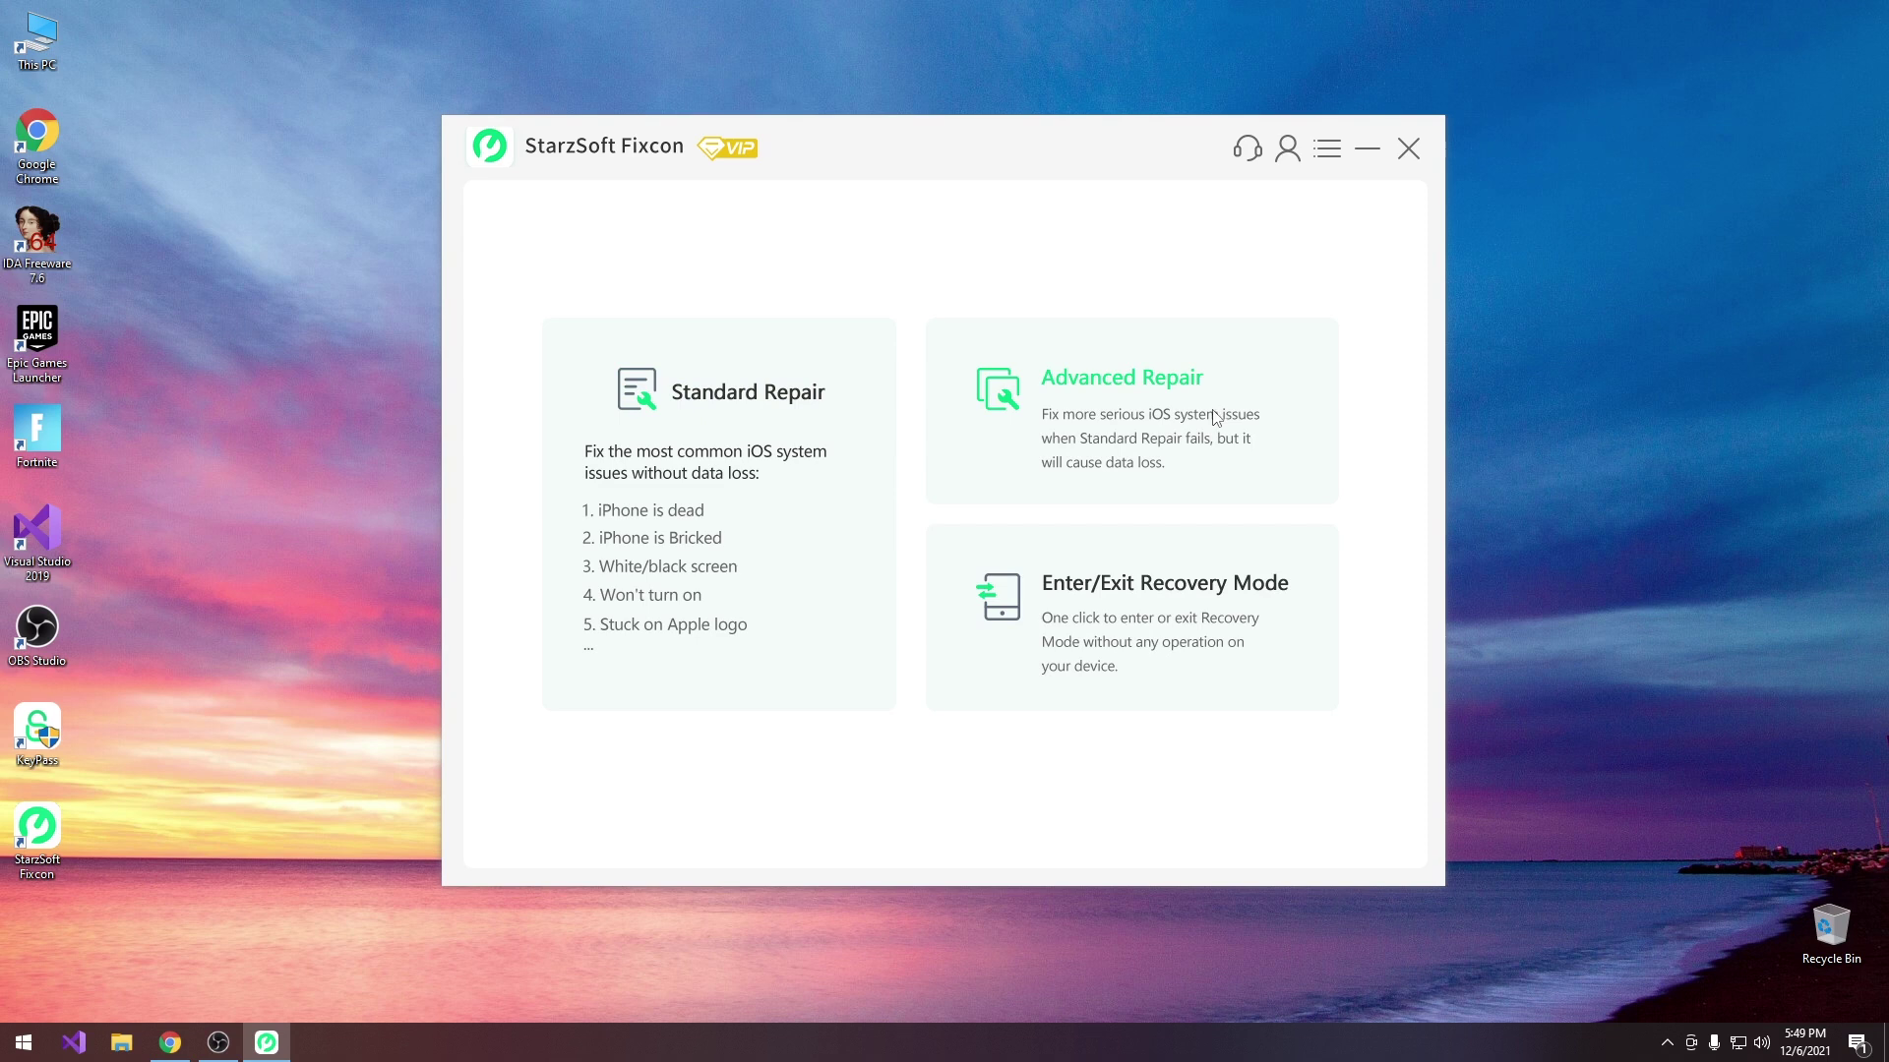
# - Look through the Standard Repair firmware page and the Advanced Repair notes, returning to the repair options
pyautogui.click(794, 402)
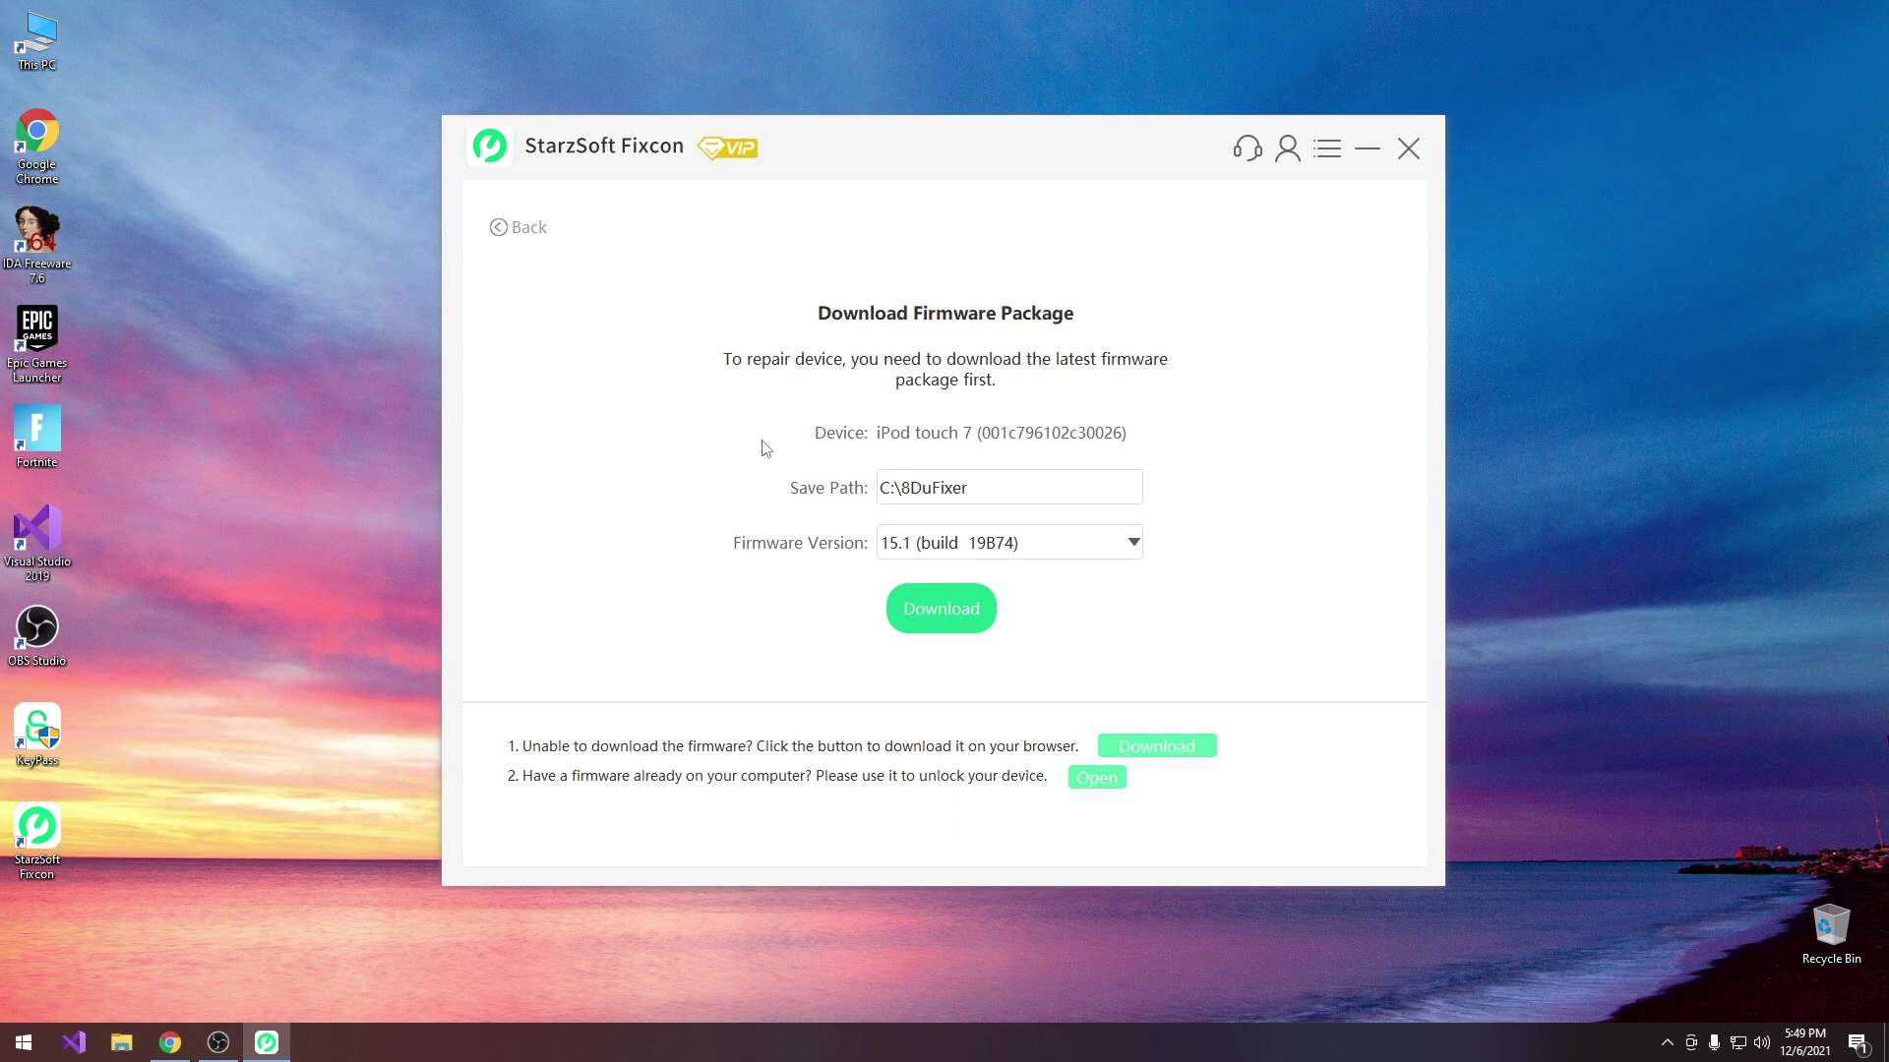
pyautogui.click(519, 227)
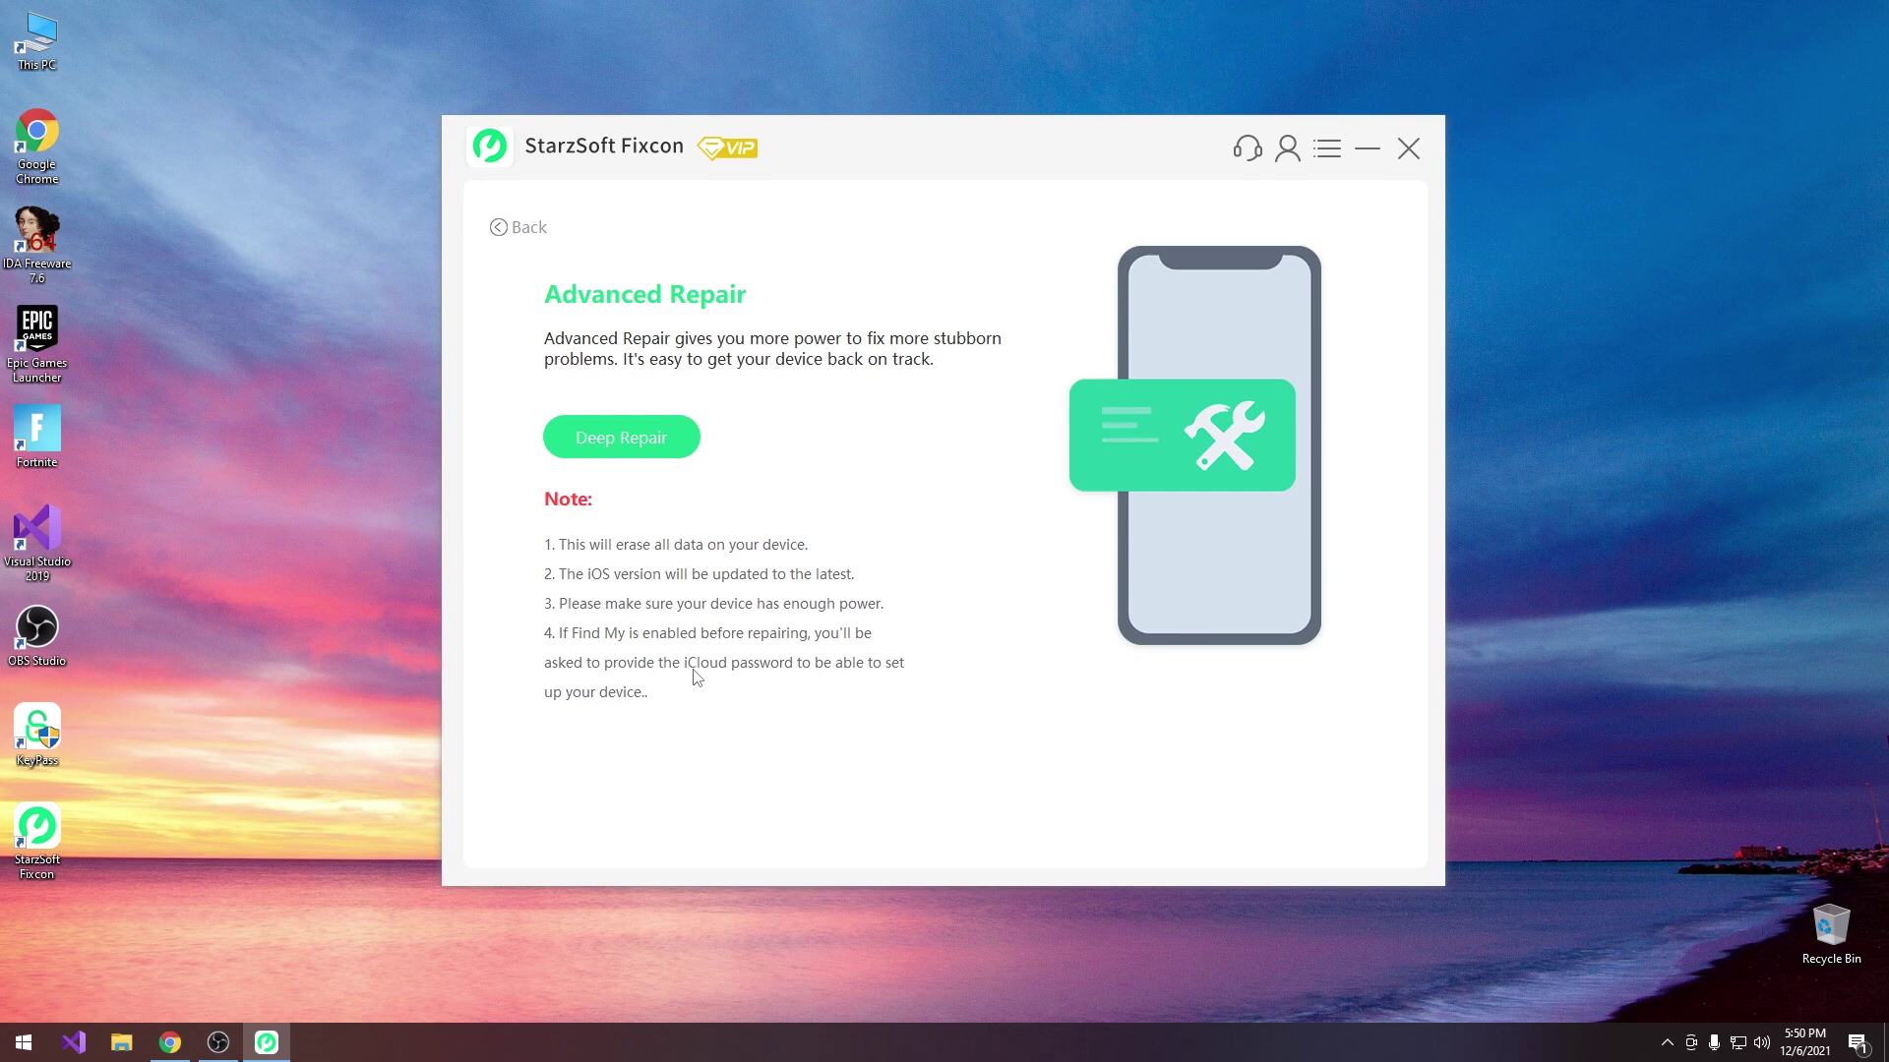
pyautogui.click(501, 227)
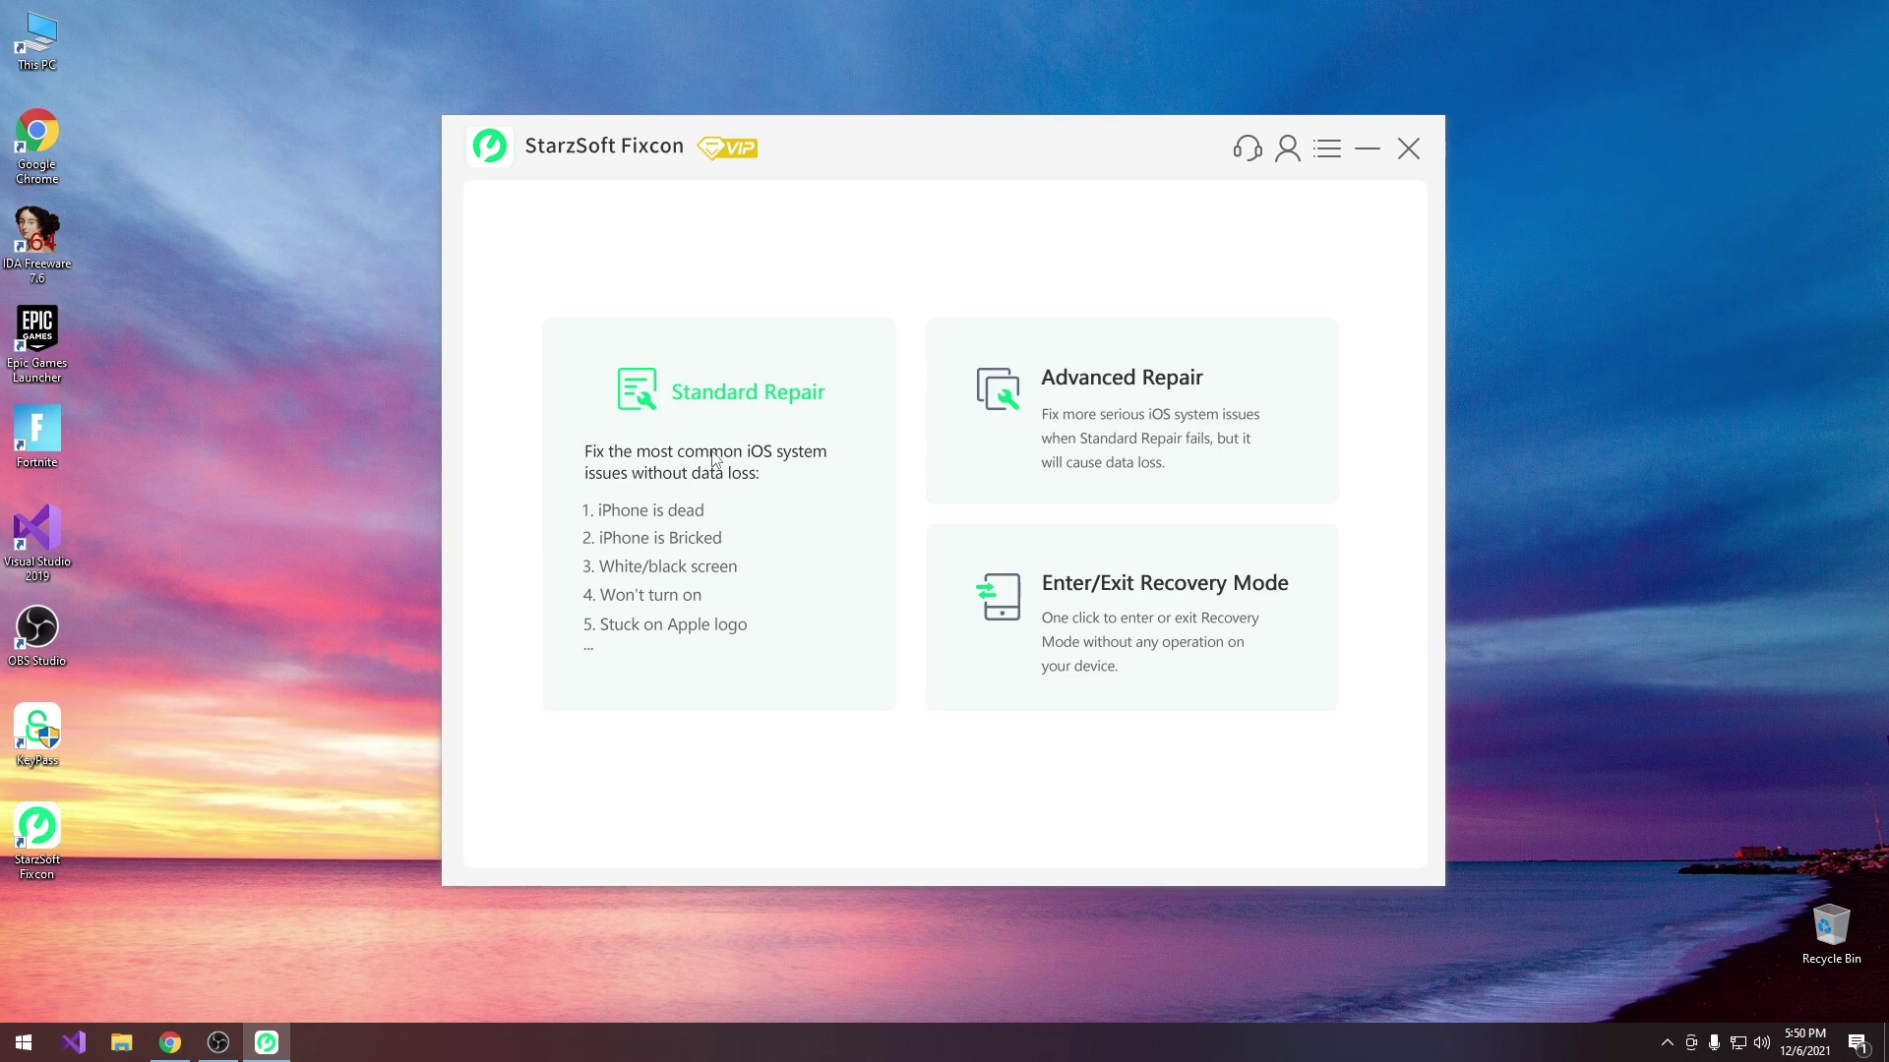
# - Download the 15.1 (build 19B74) firmware package for Standard Repair and start the repair
pyautogui.click(723, 398)
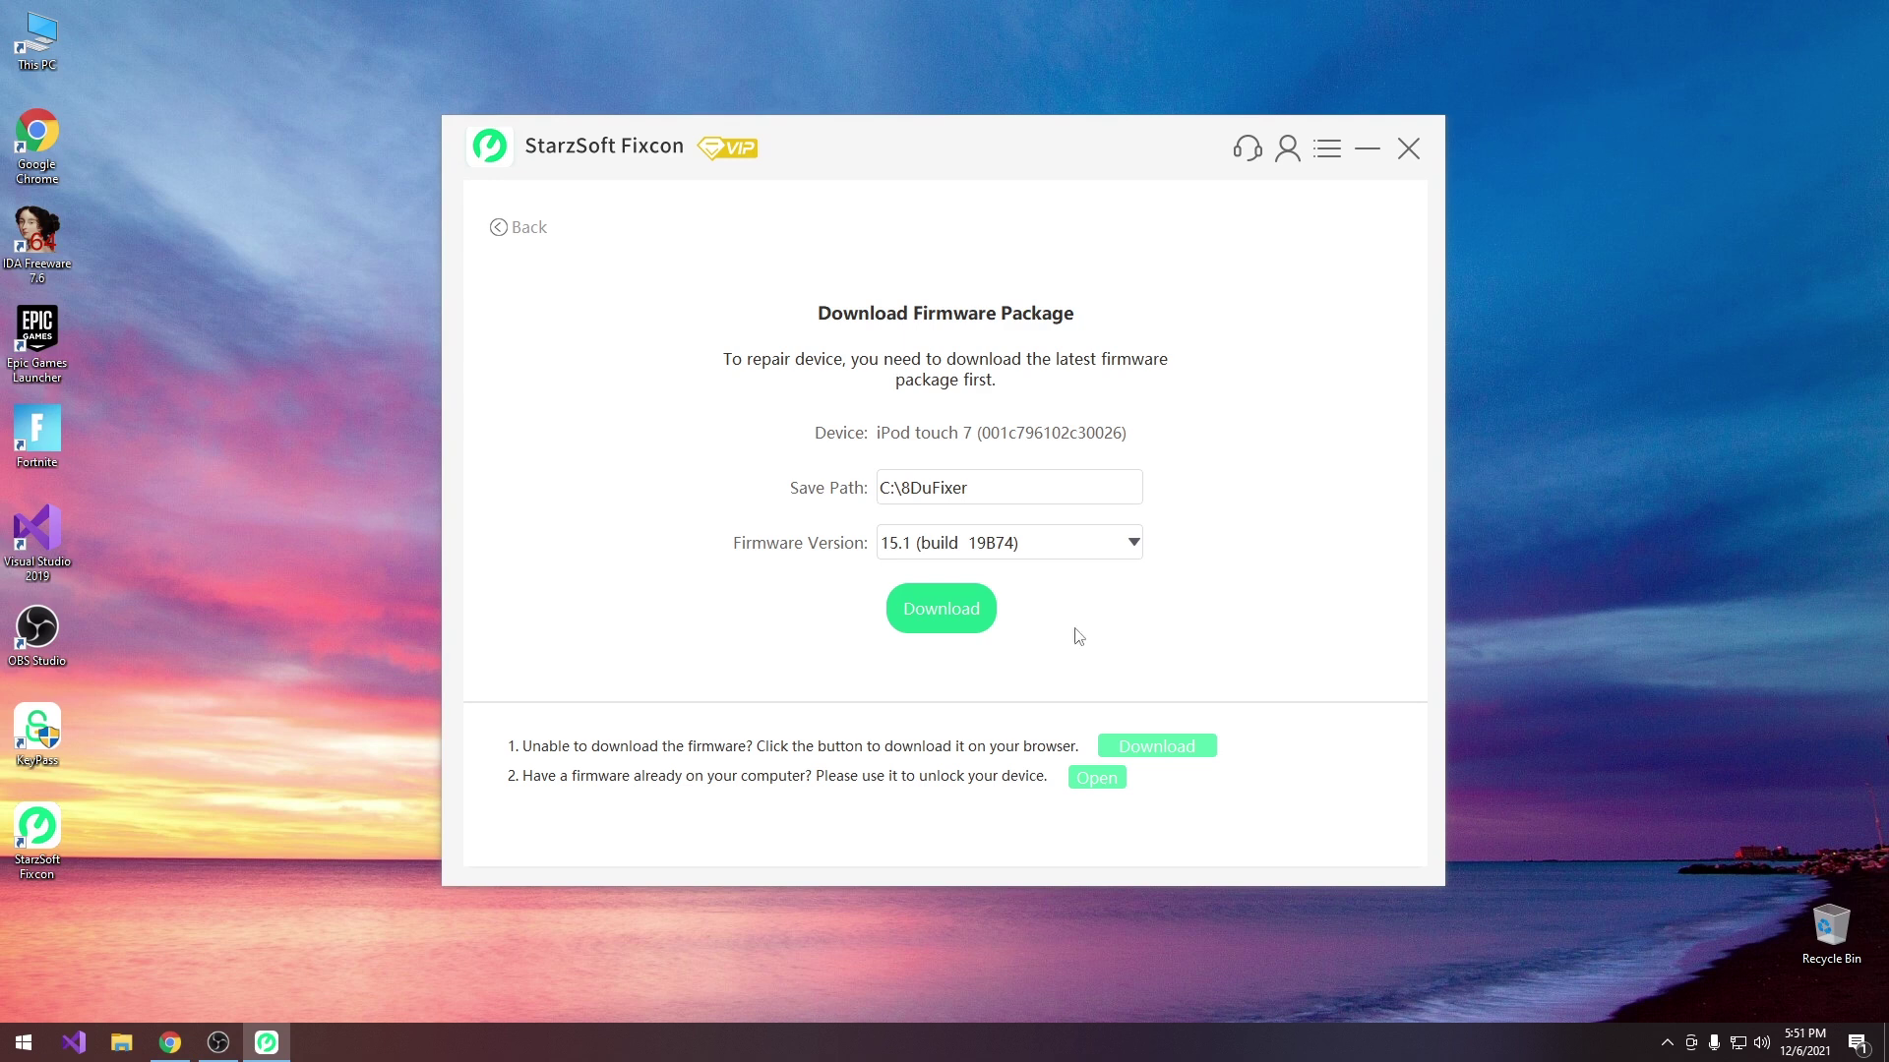
pyautogui.click(945, 544)
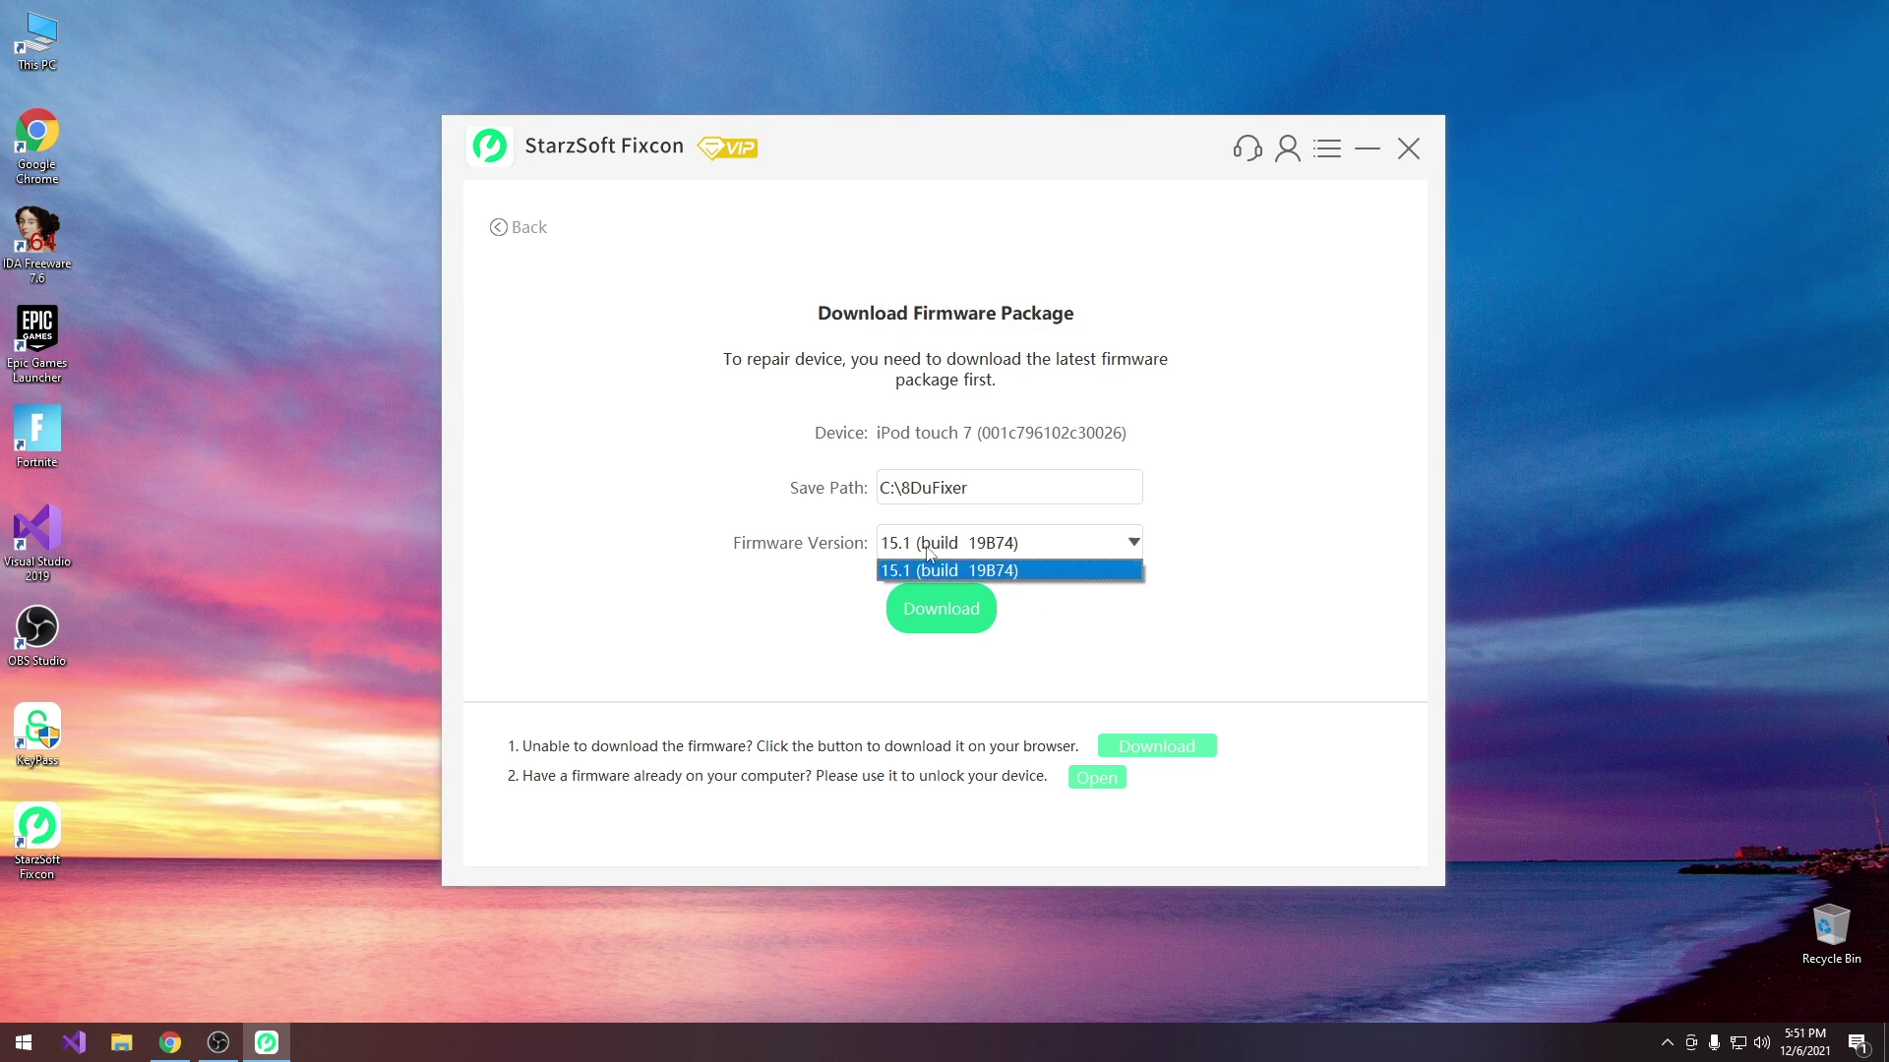
pyautogui.click(858, 519)
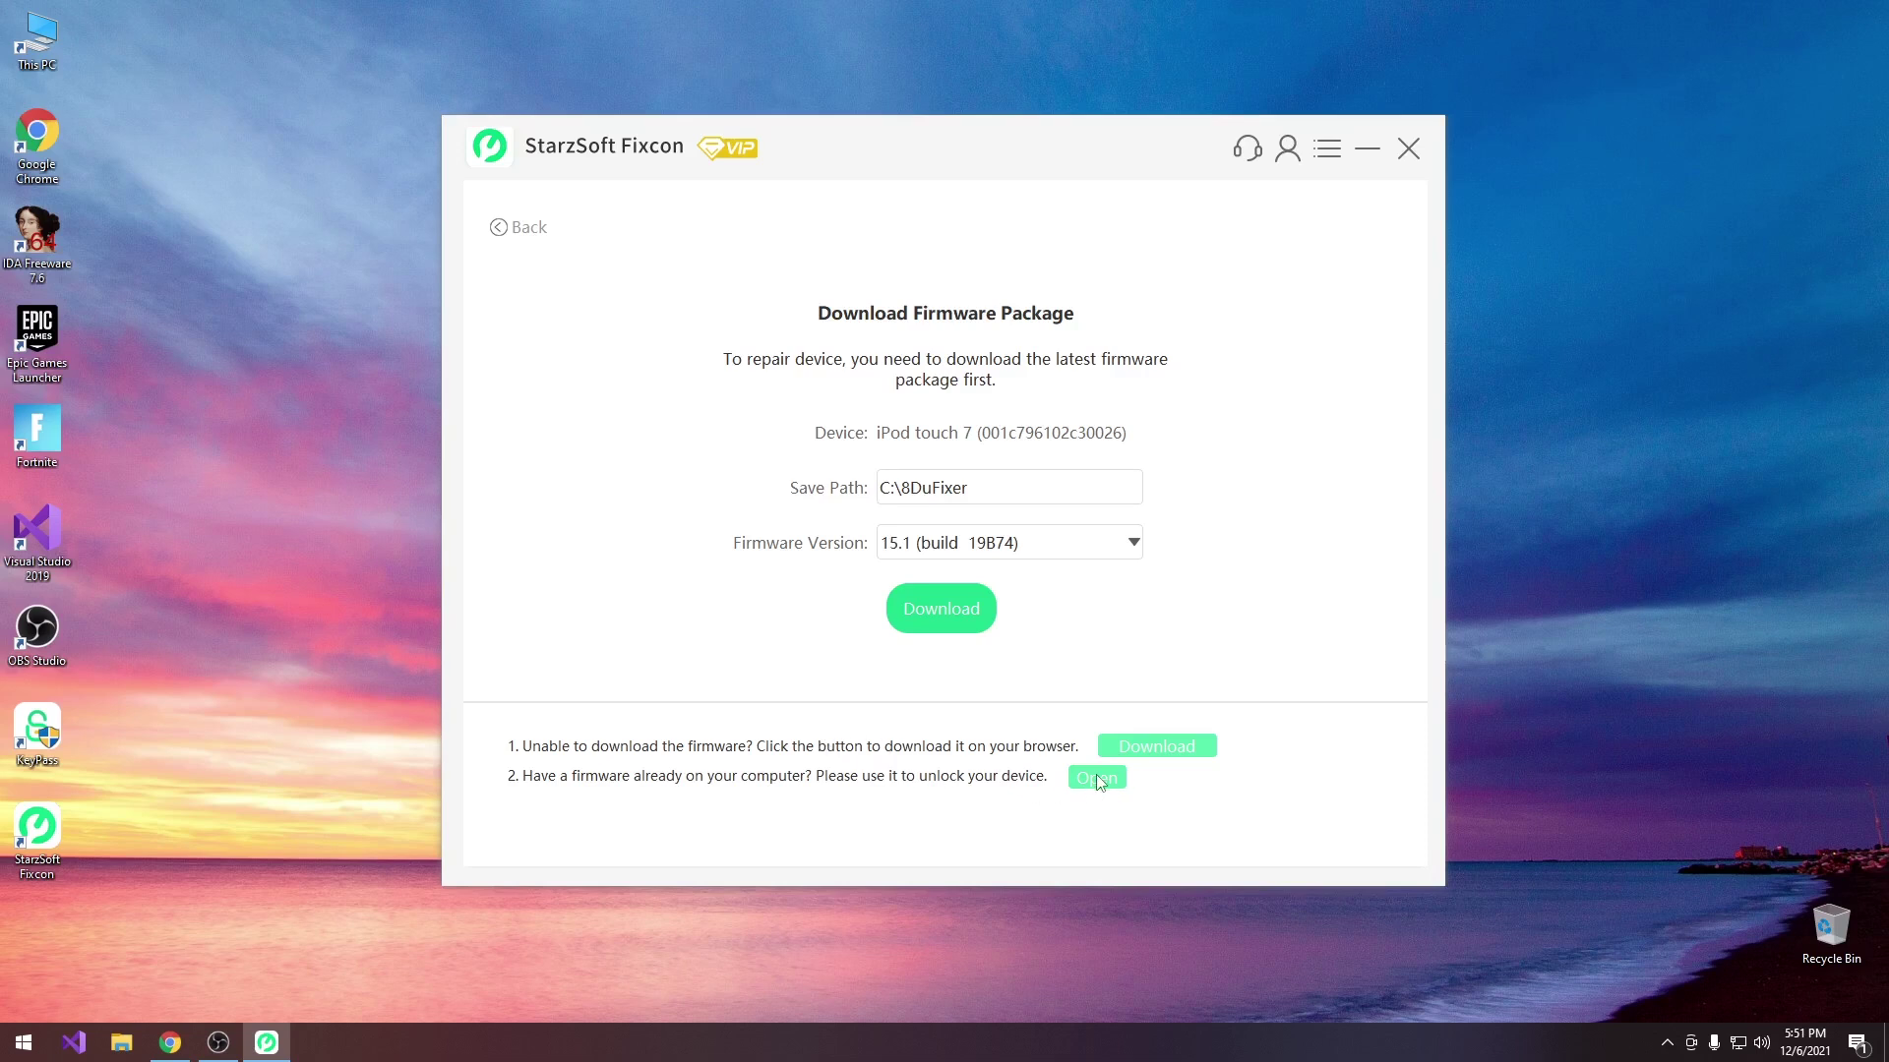
pyautogui.click(939, 625)
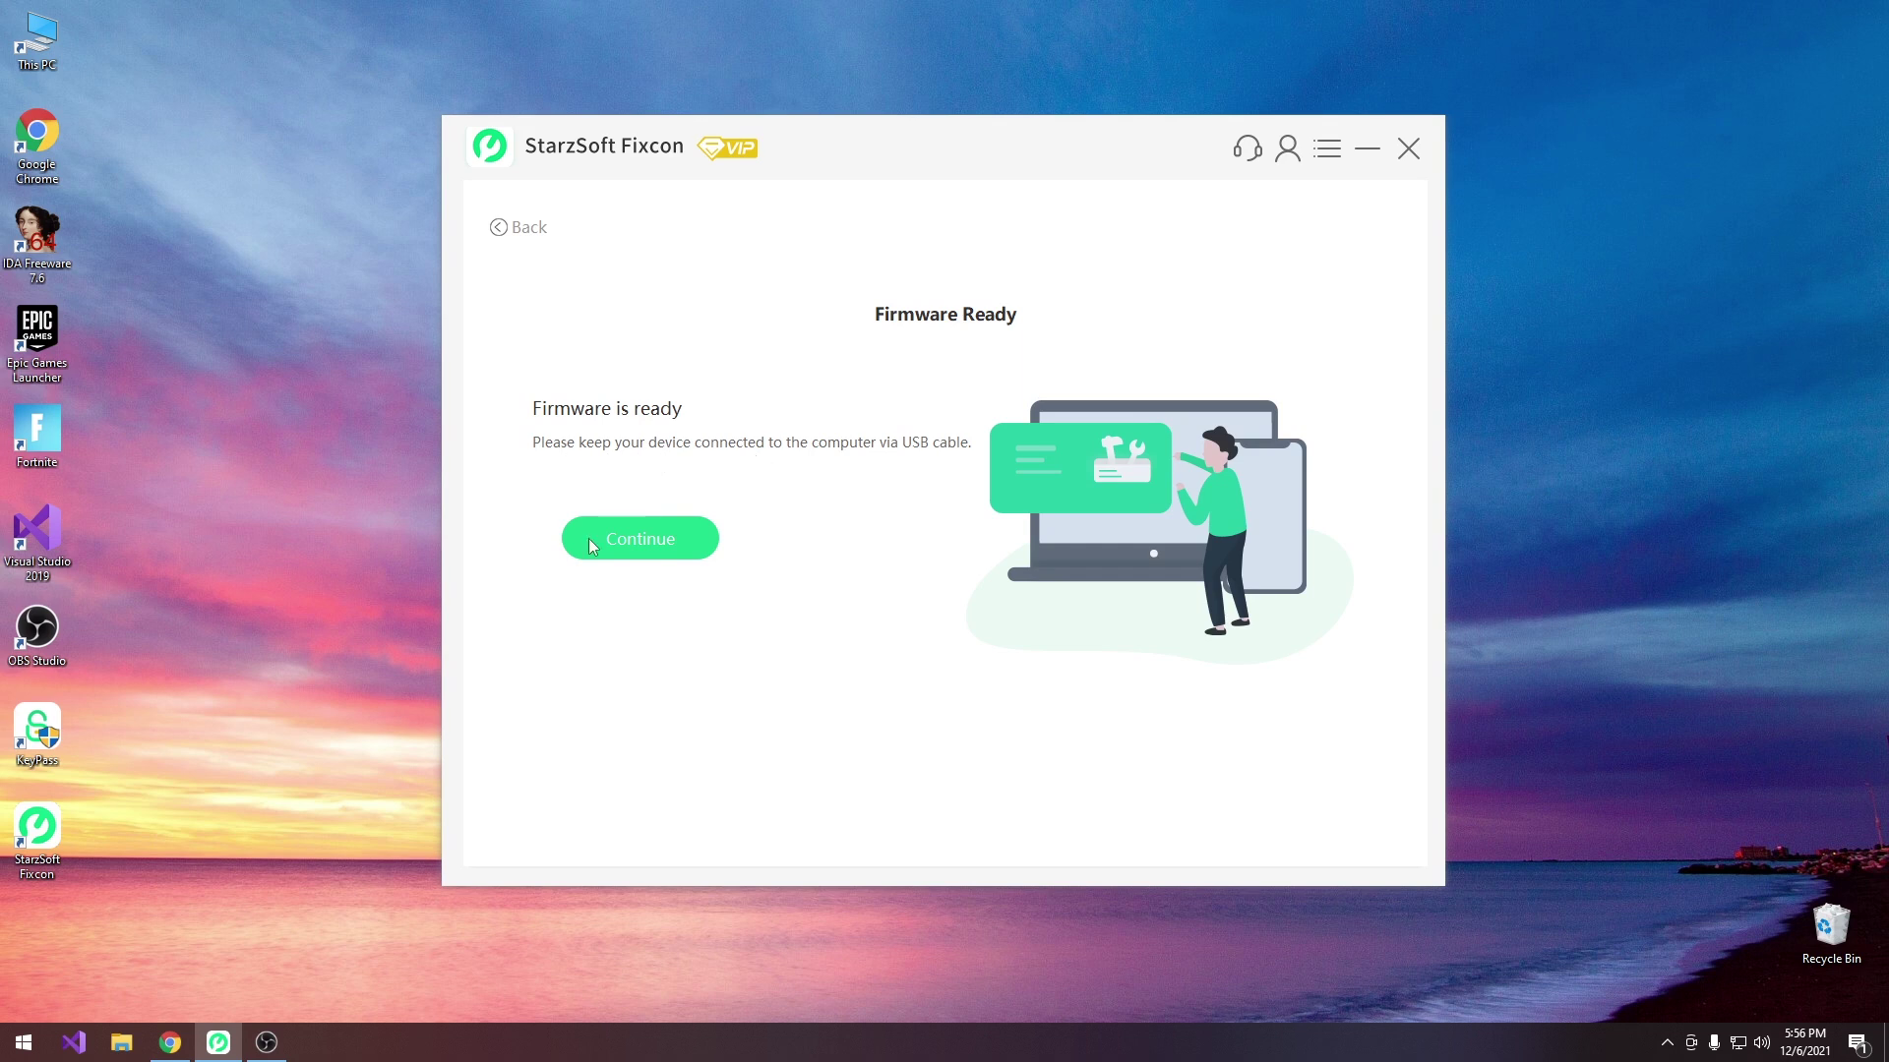
pyautogui.click(690, 548)
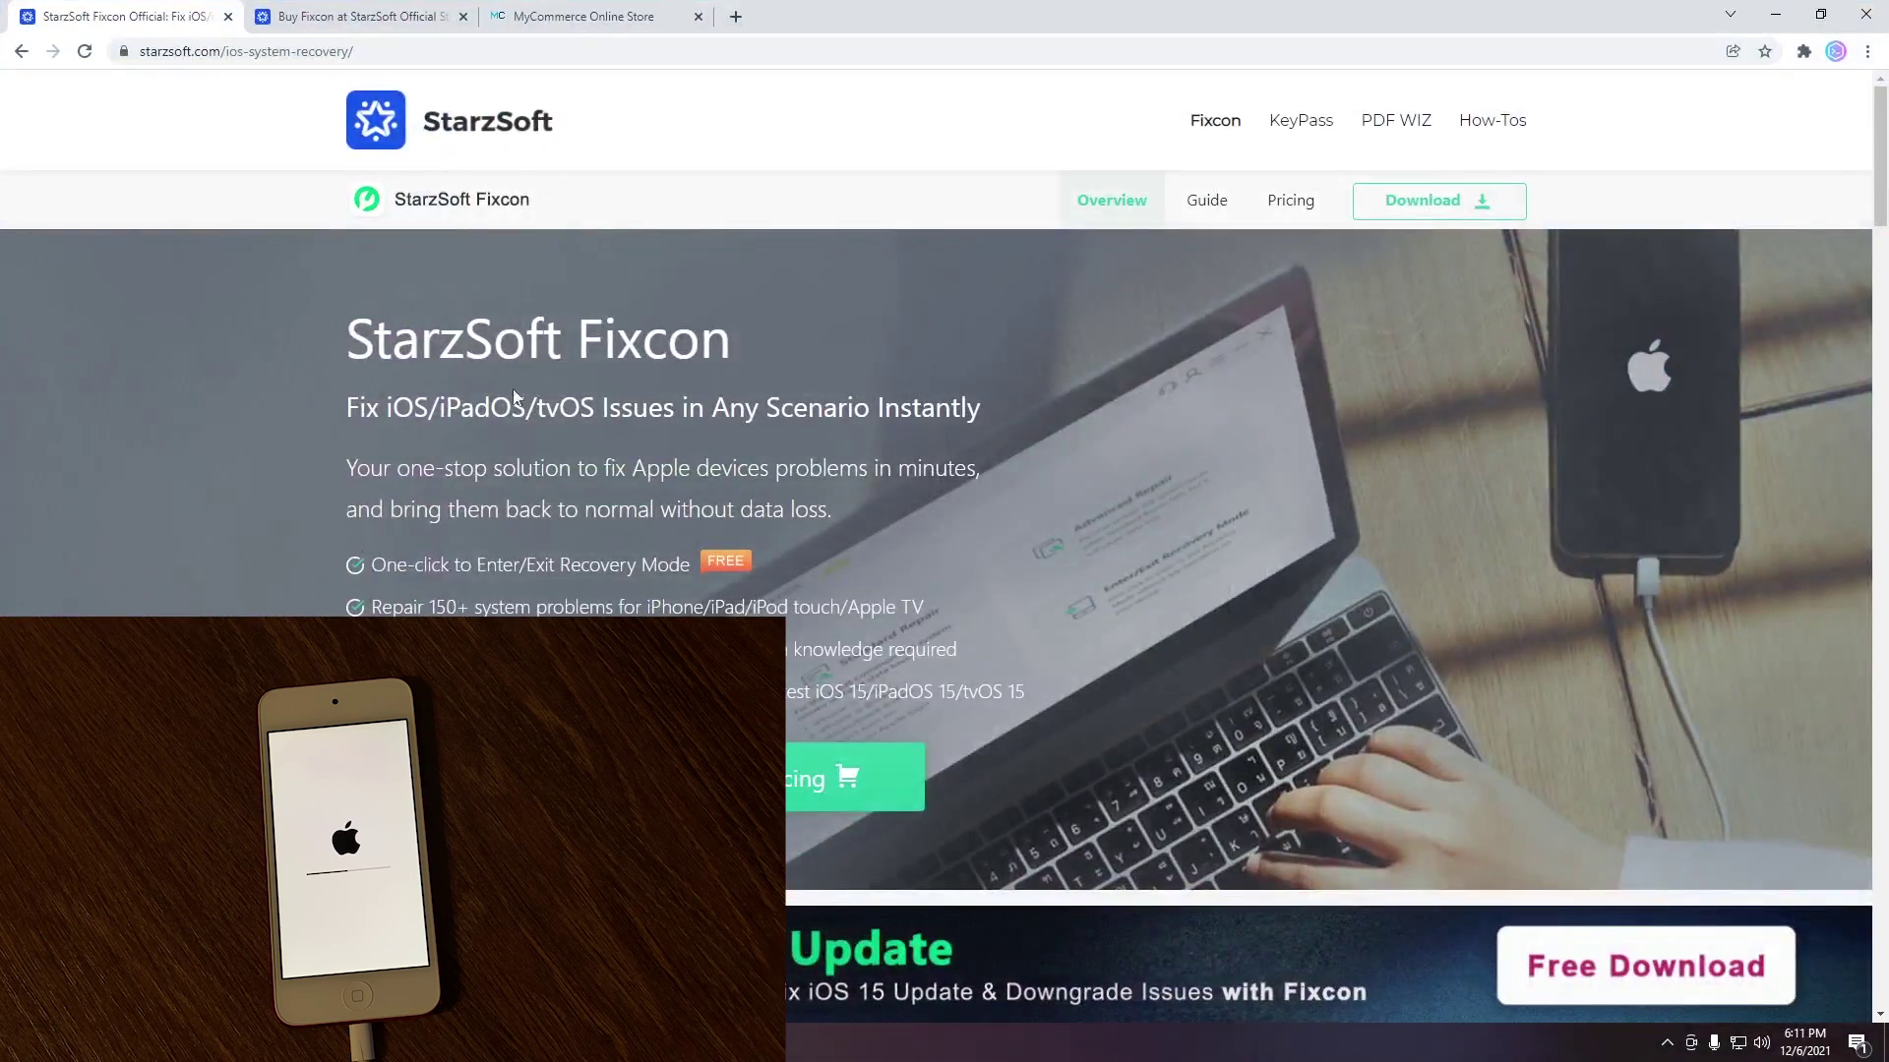
# - Open Fixcon's pricing page in Chrome and examine the available license plans
pyautogui.scroll(-1, 547, 584)
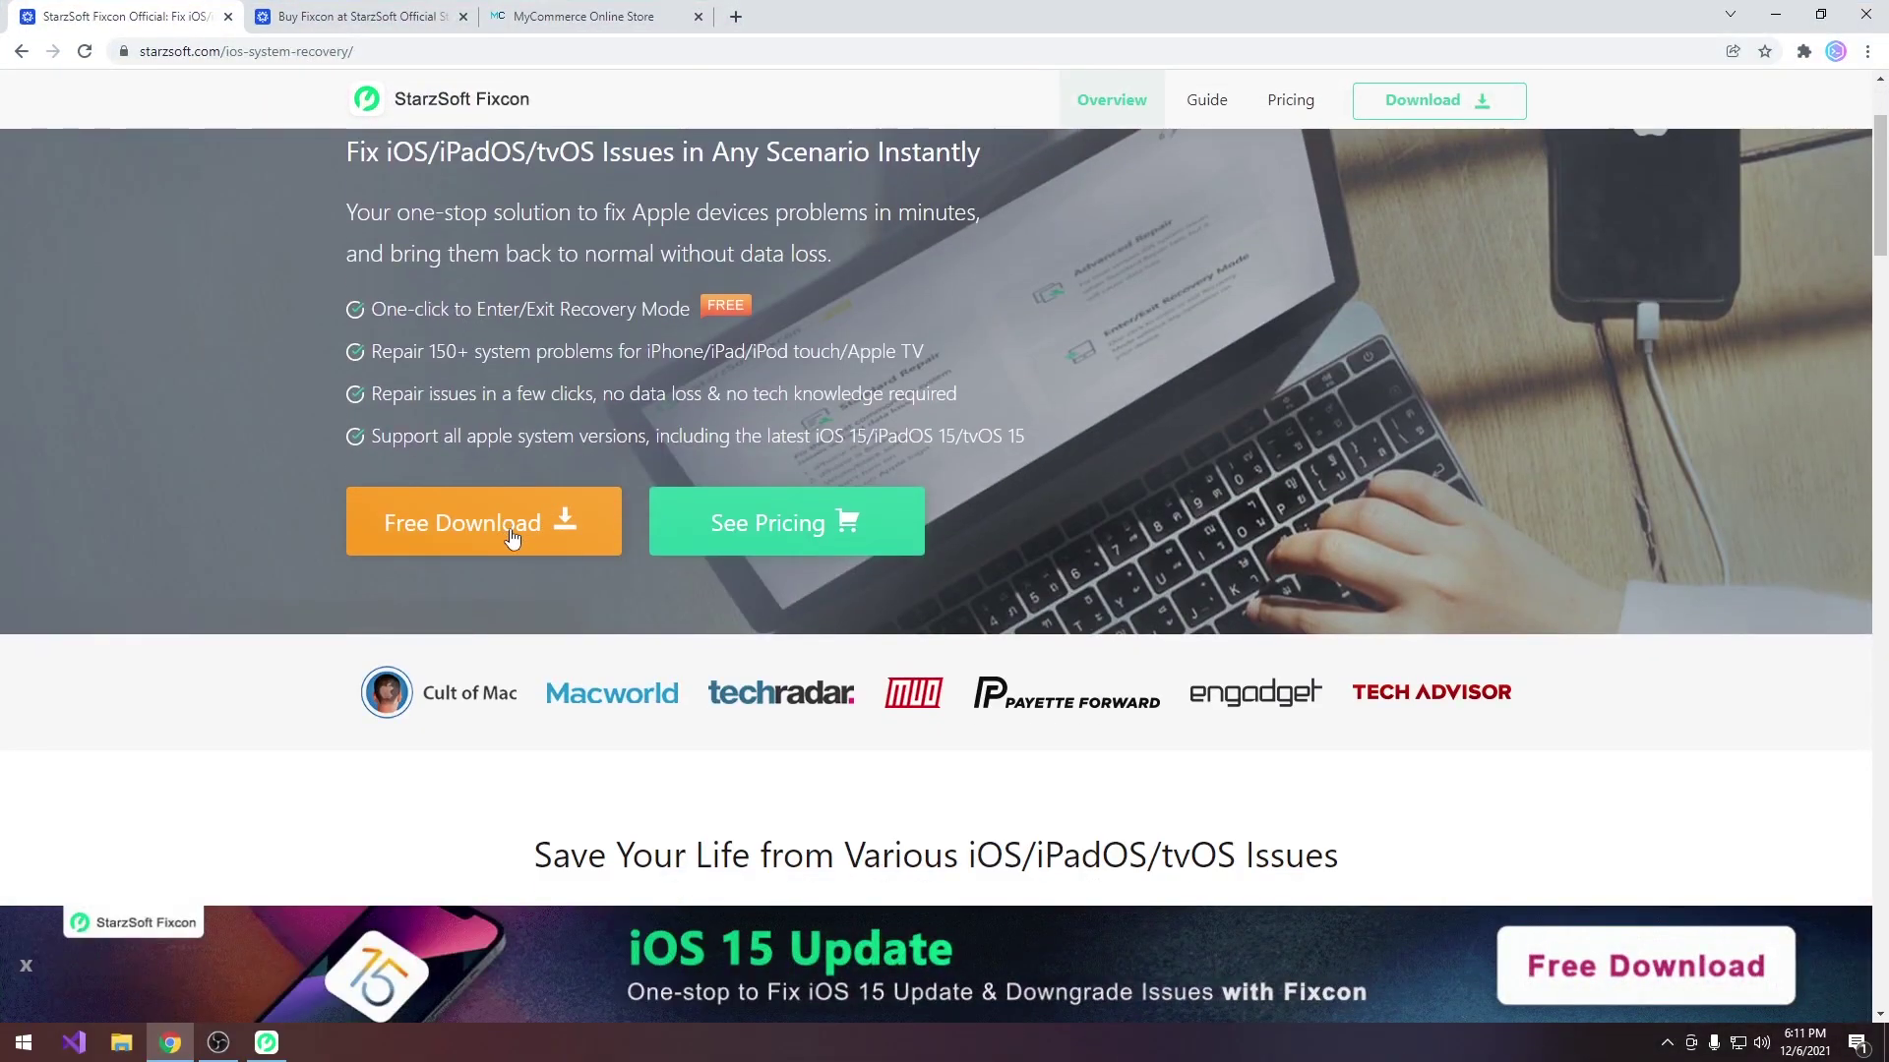
pyautogui.click(687, 523)
pyautogui.scroll(-3, 738, 456)
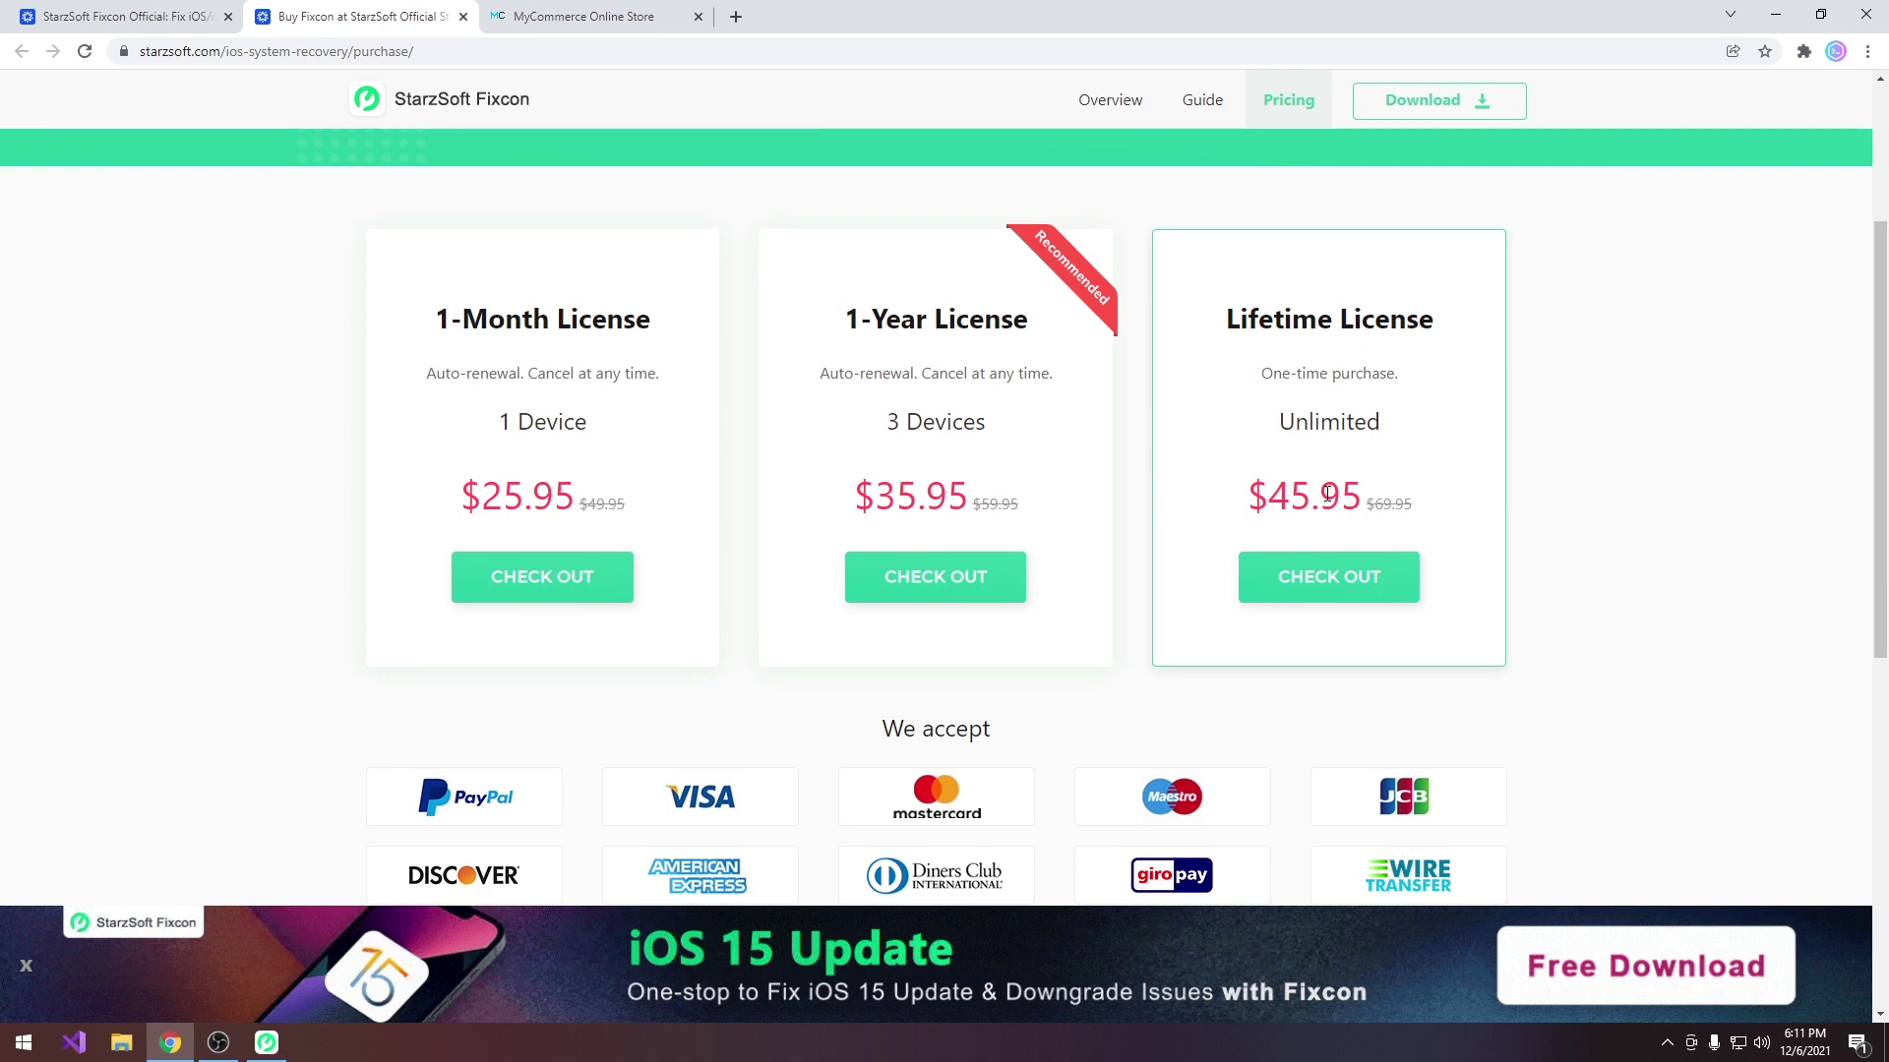
# - Apply the coupon code 30OFF-ST to the StarzSoft Fixcon Lifetime Plan in the store cart
pyautogui.click(581, 16)
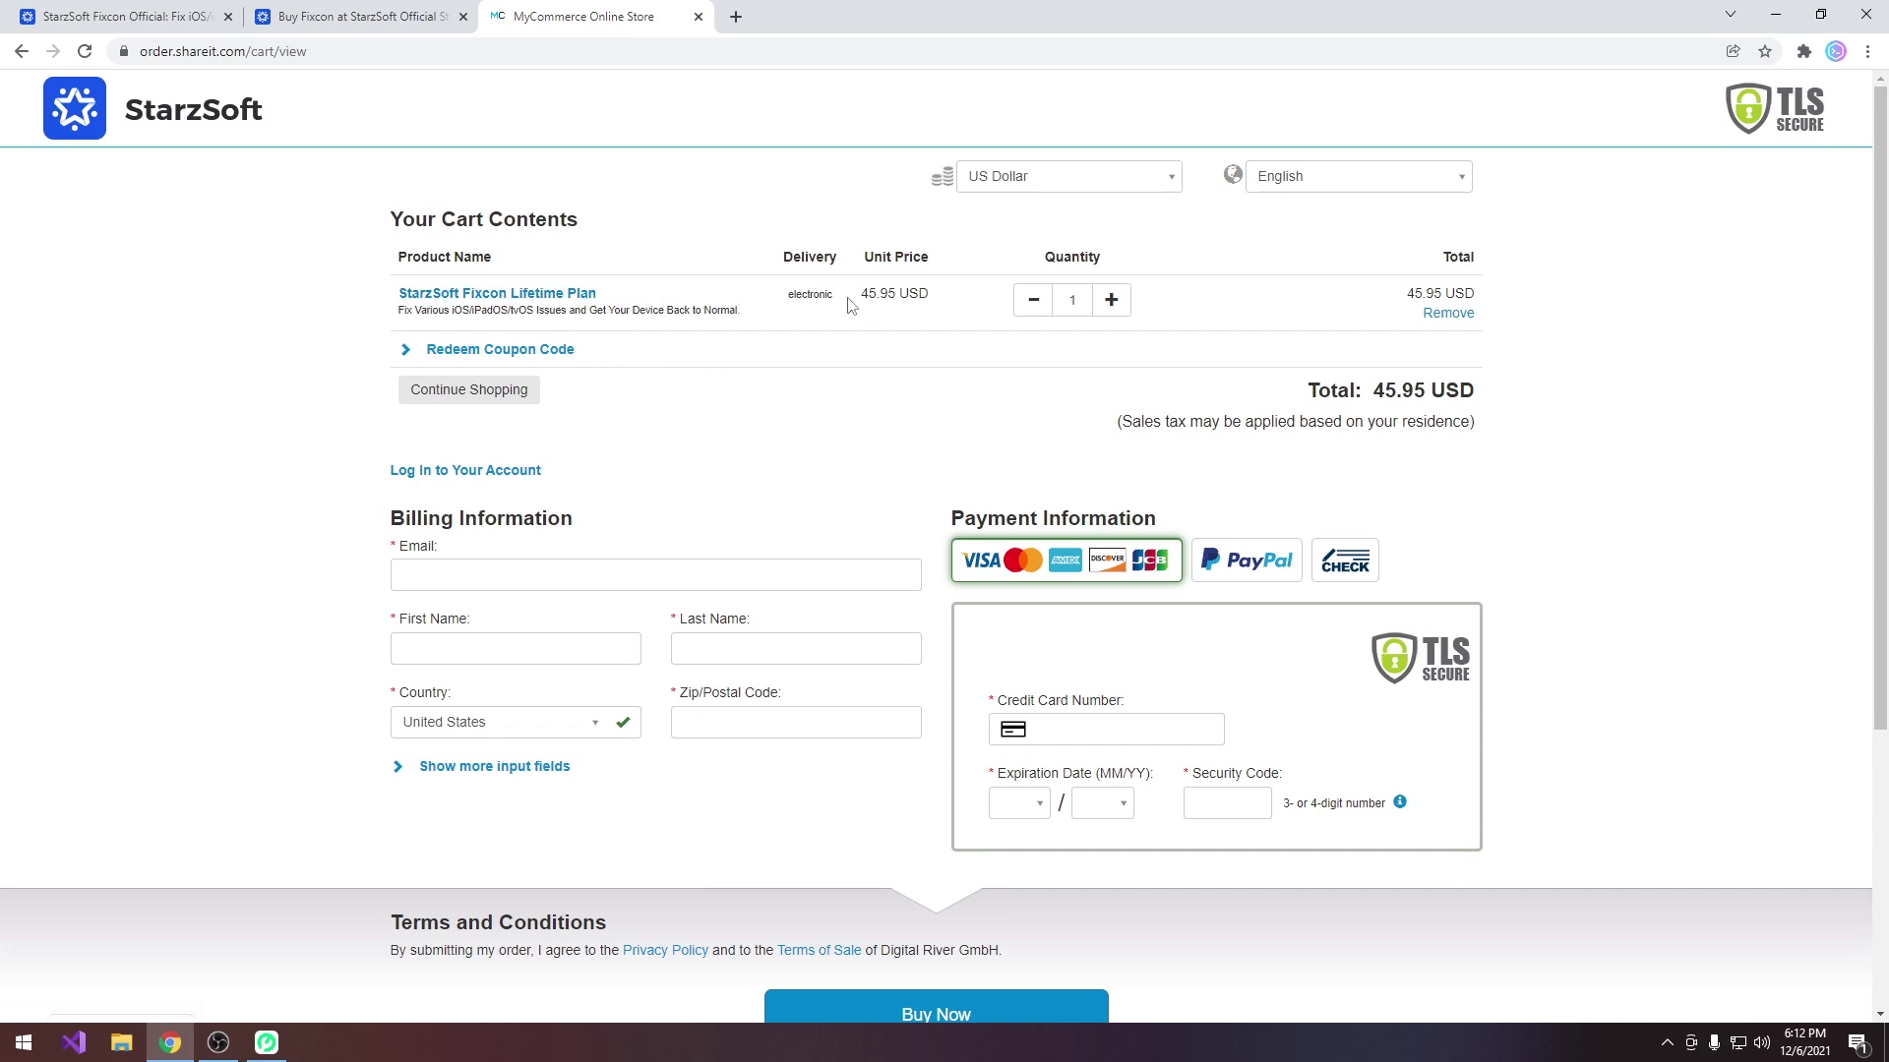
pyautogui.click(496, 350)
pyautogui.click(512, 387)
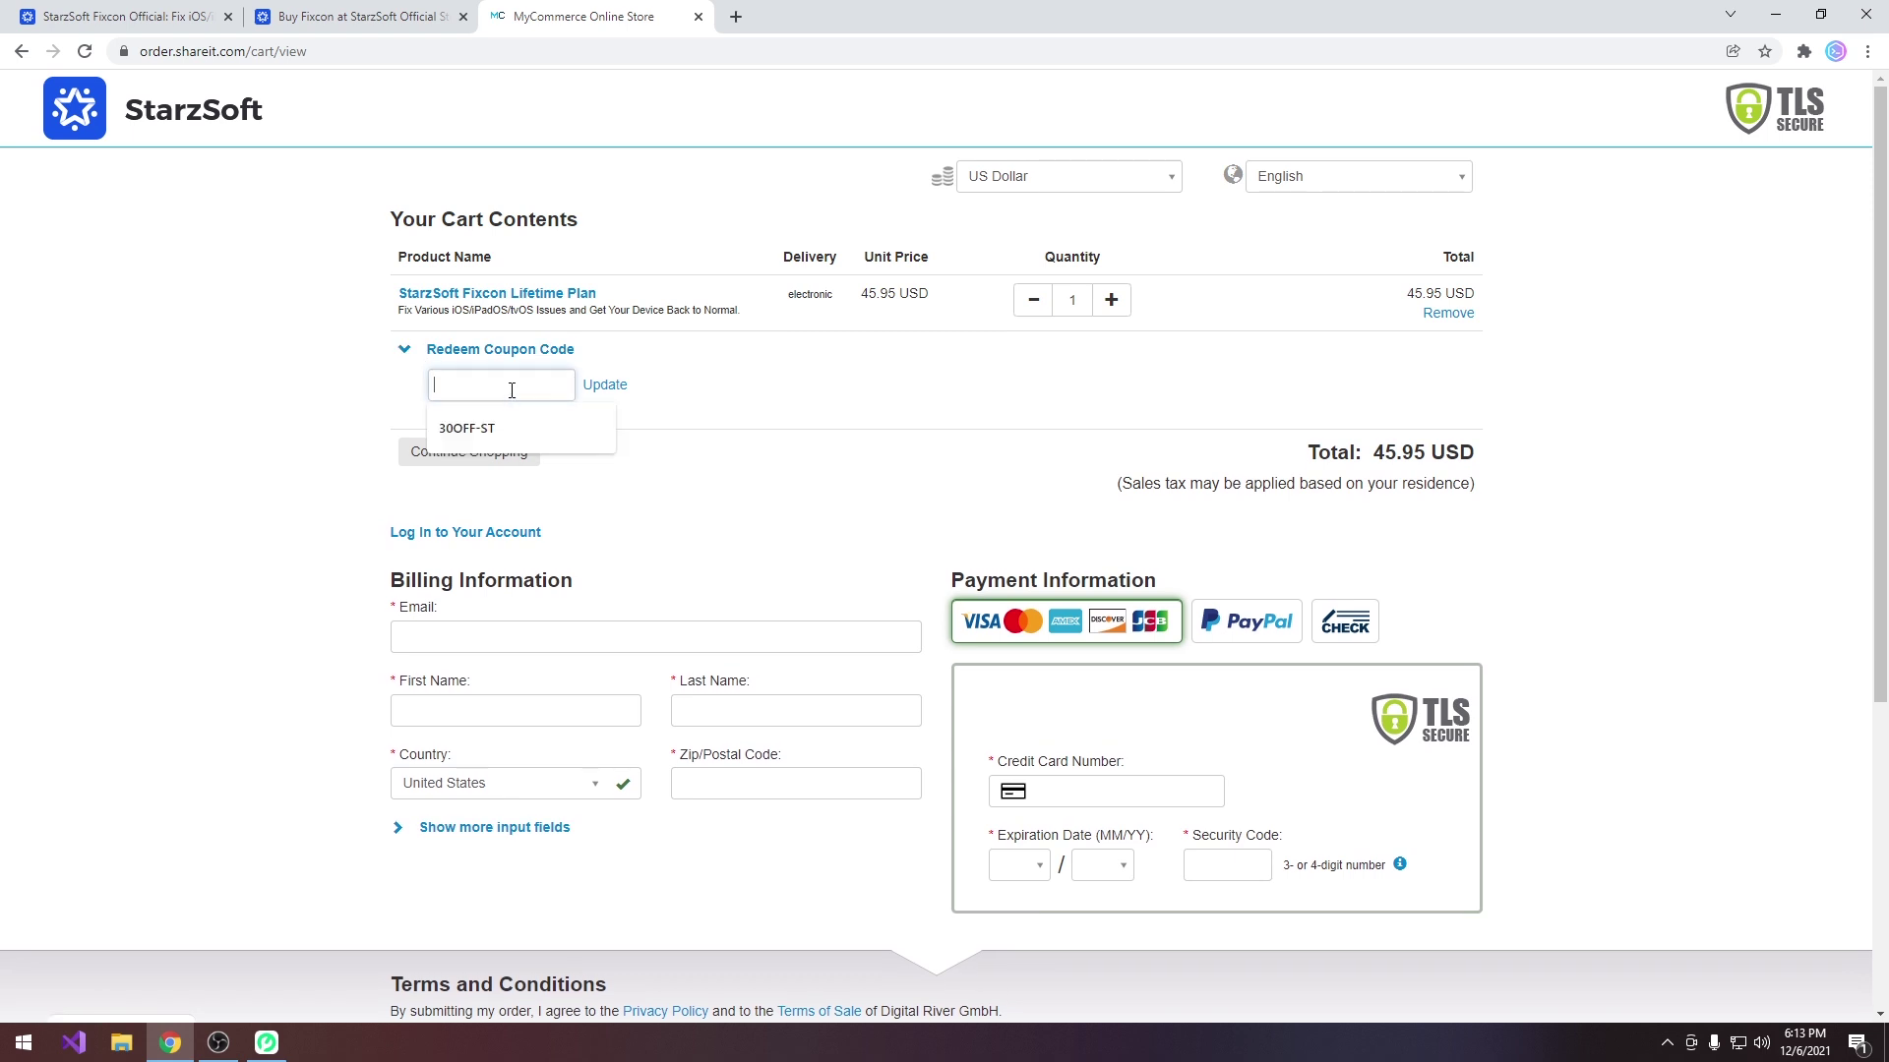
pyautogui.press('Down')
pyautogui.press('Return')
pyautogui.click(604, 385)
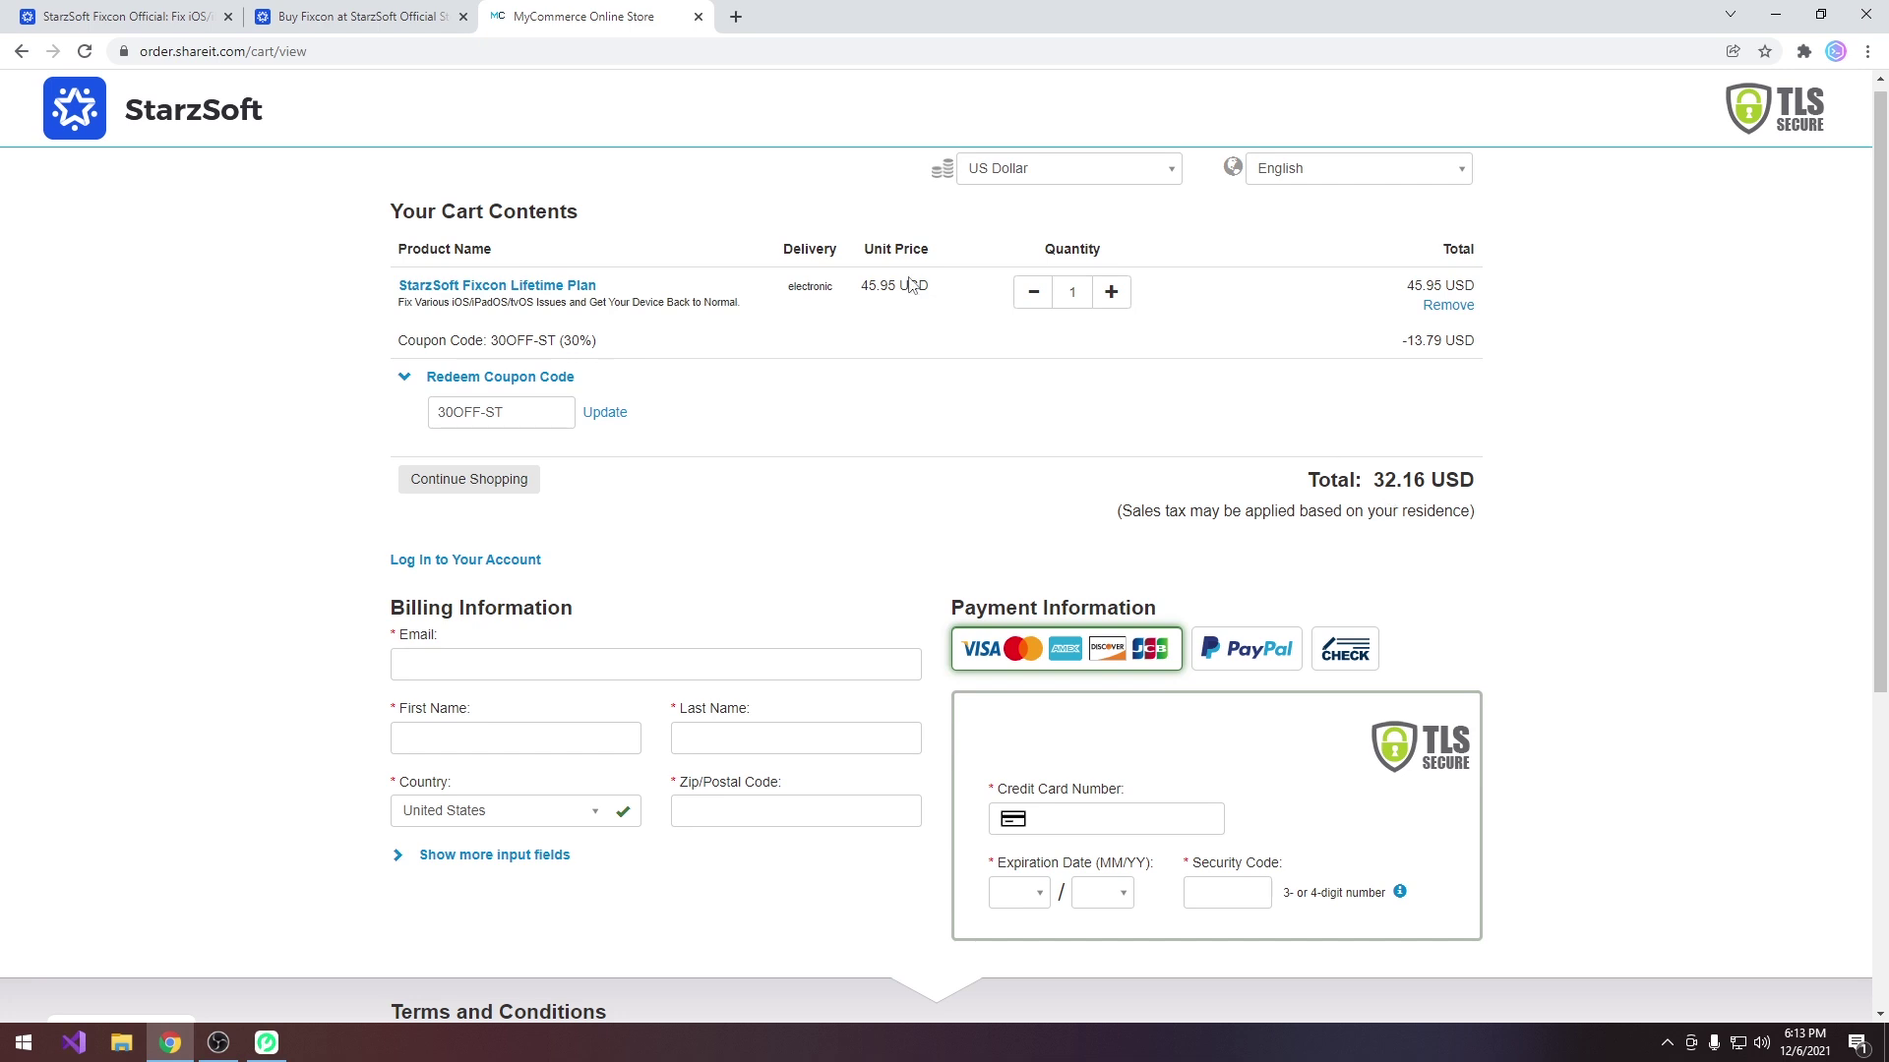
# - Return to the overview at the start of the Fixcon product page
pyautogui.scroll(1, 974, 354)
pyautogui.click(117, 8)
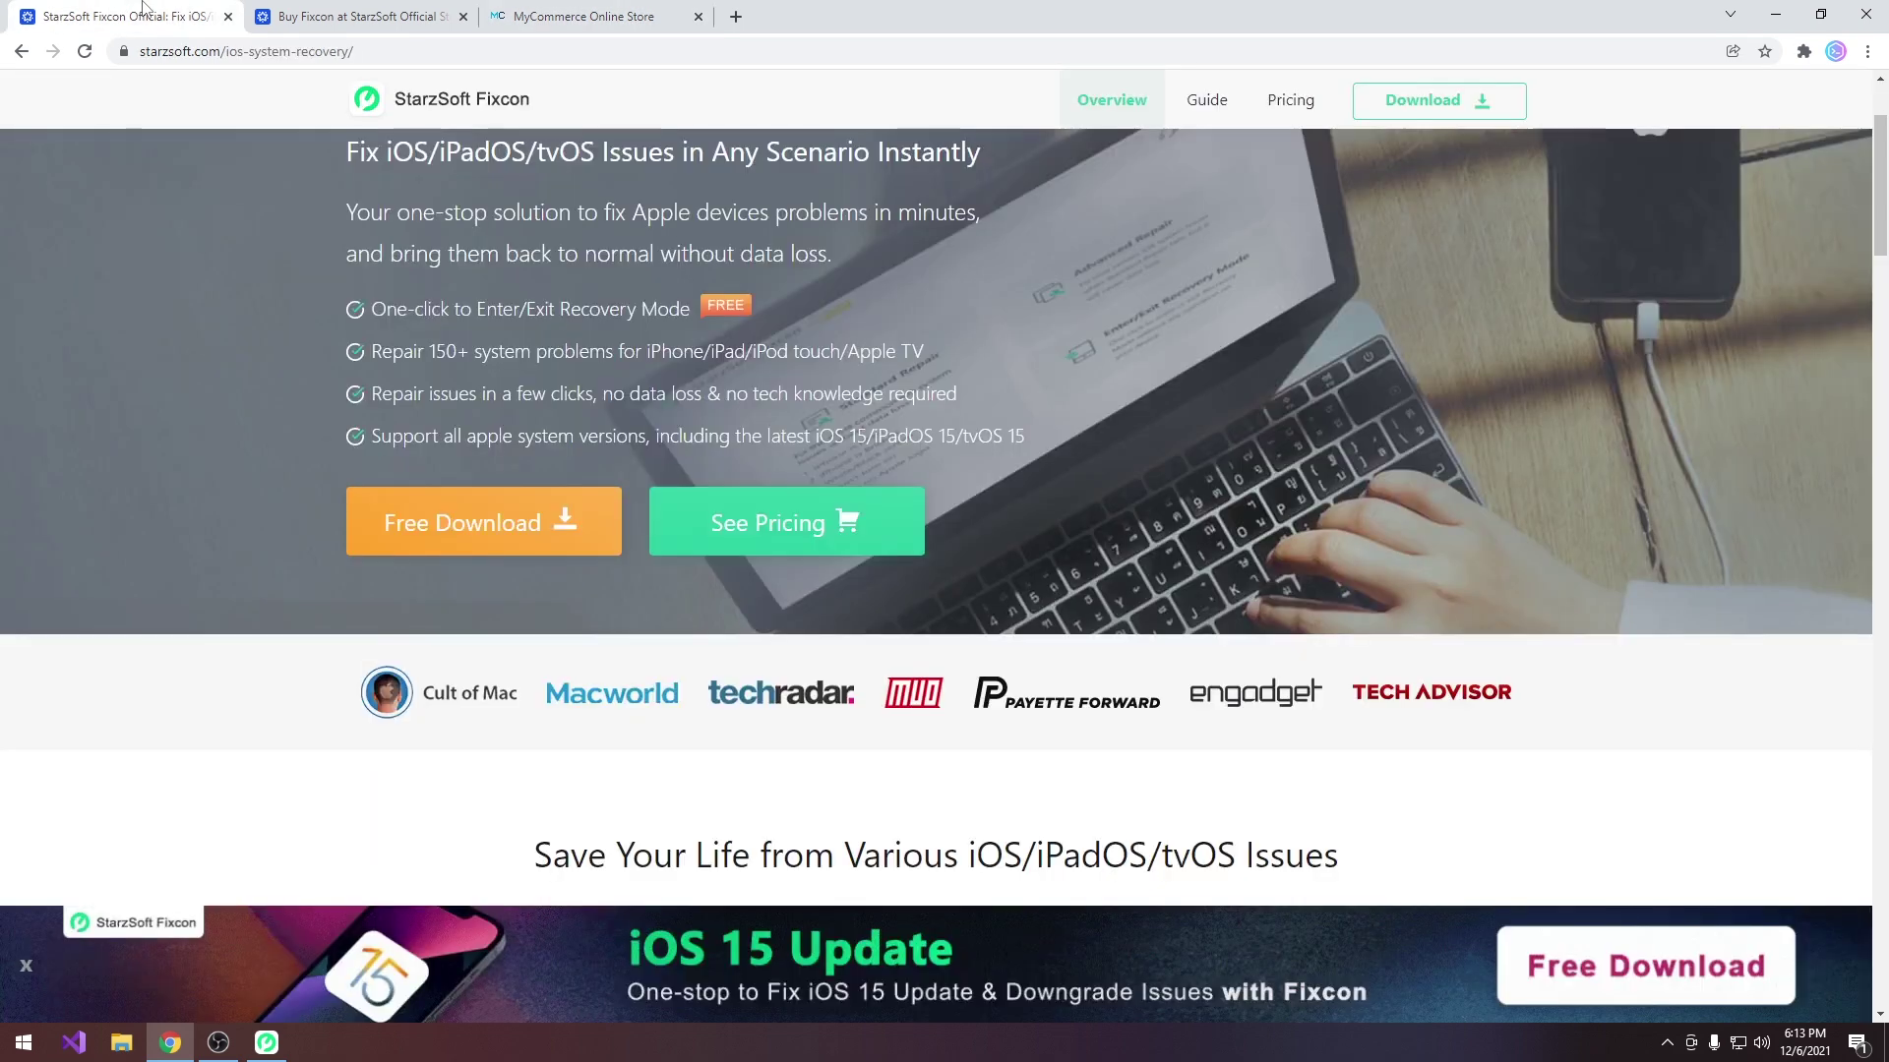
pyautogui.scroll(3, 1473, 668)
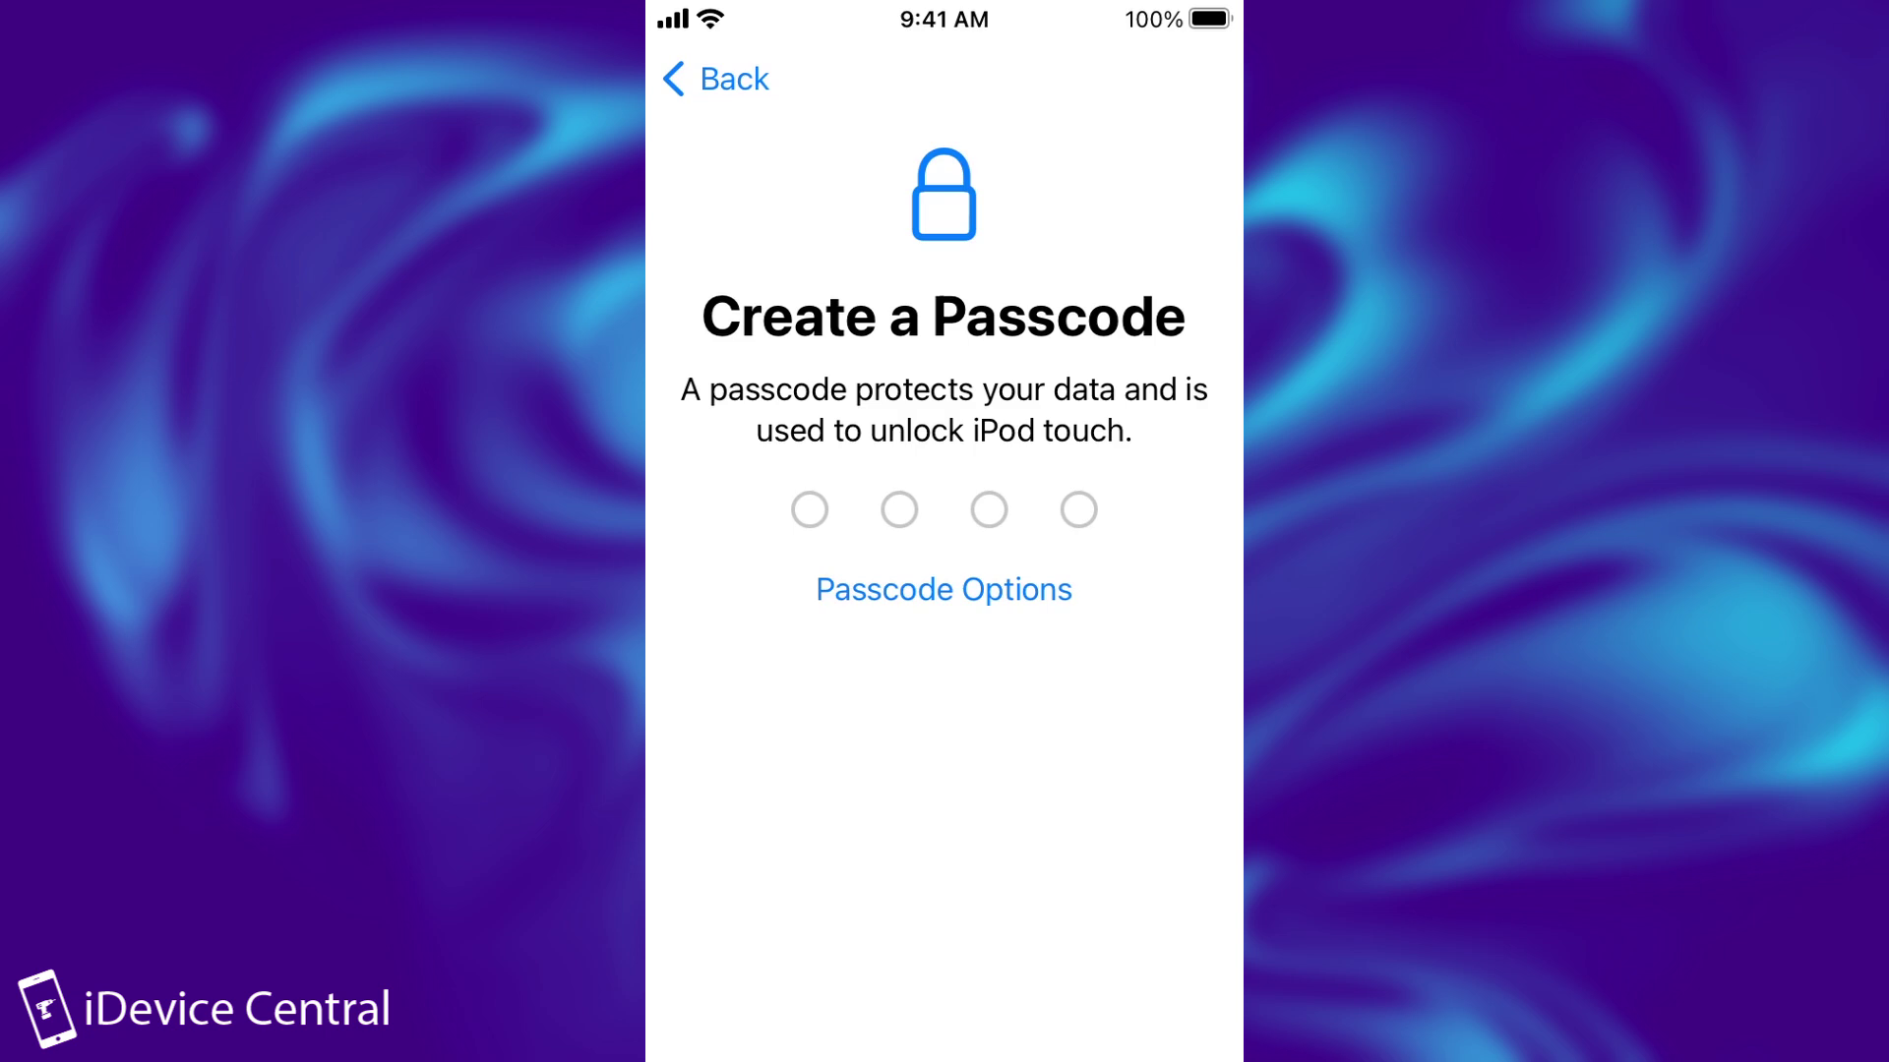
# - Skip creating a passcode on the iPod touch and choose not to transfer apps and data
pyautogui.click(945, 589)
pyautogui.click(945, 873)
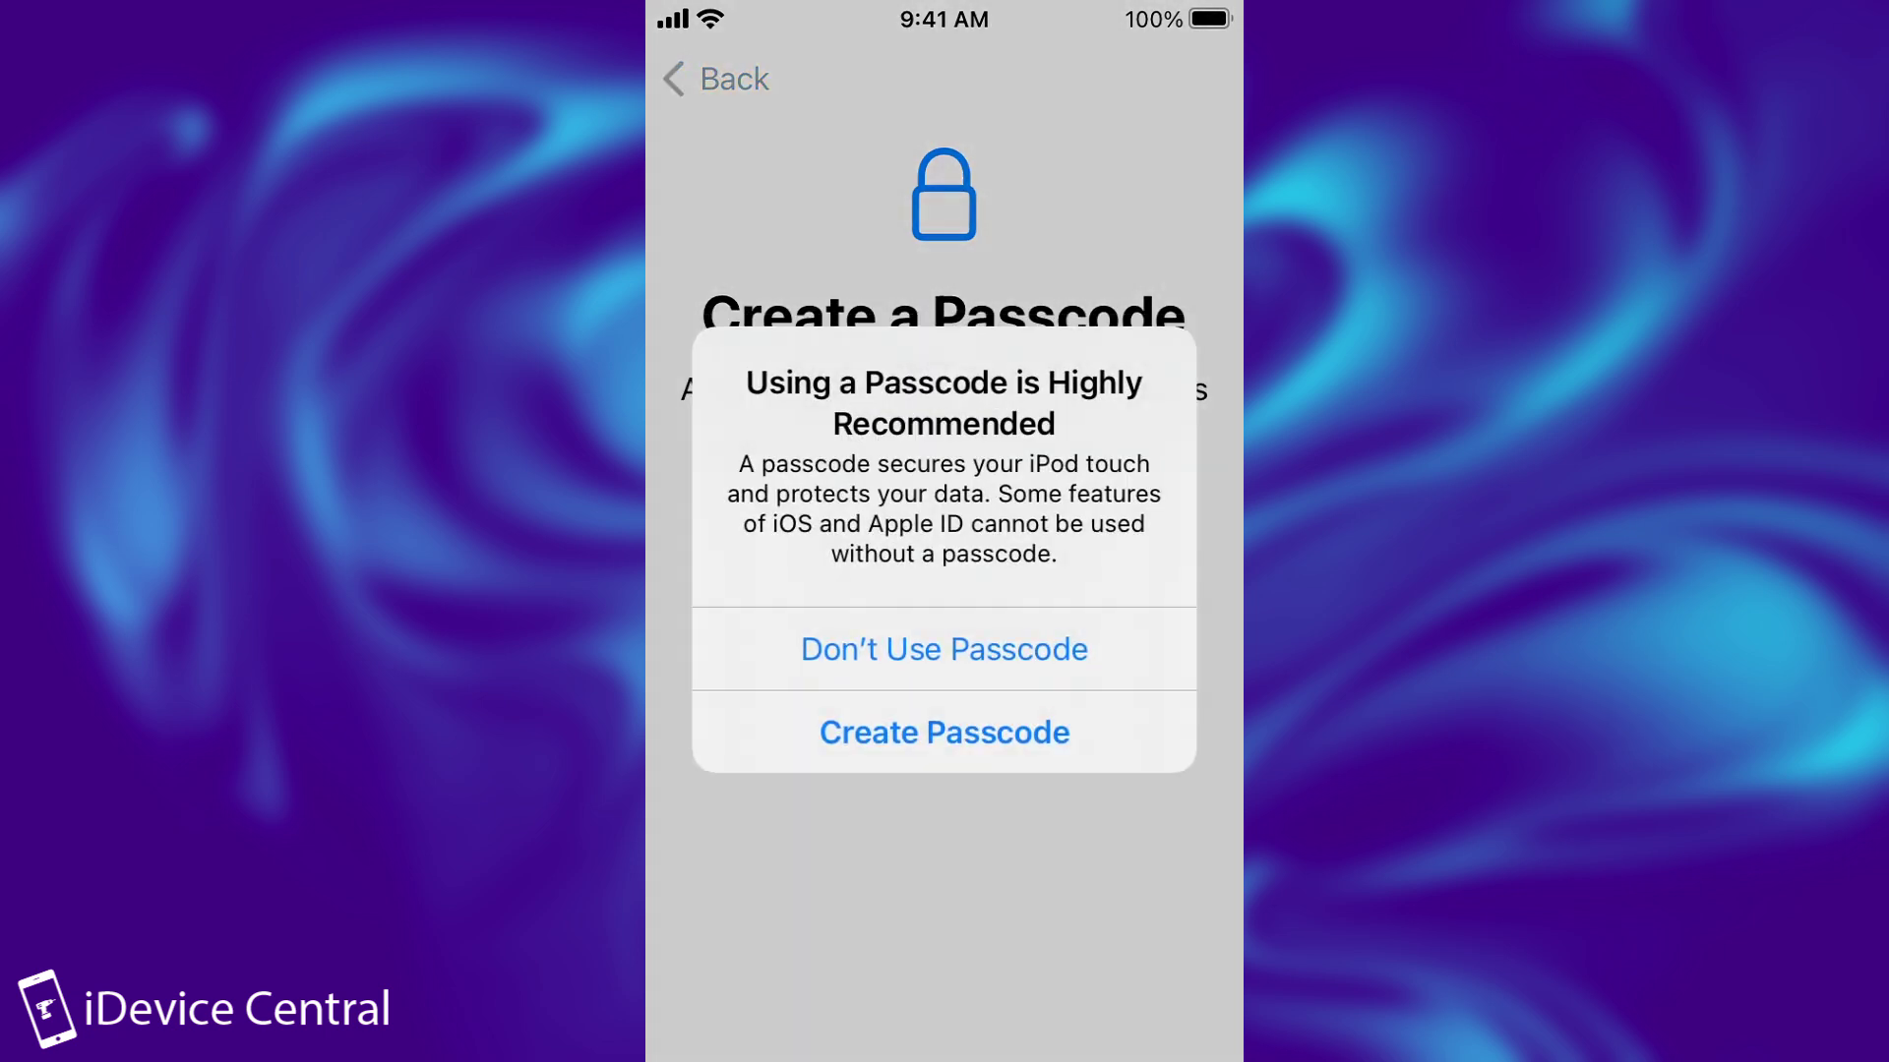
pyautogui.click(944, 649)
pyautogui.click(944, 957)
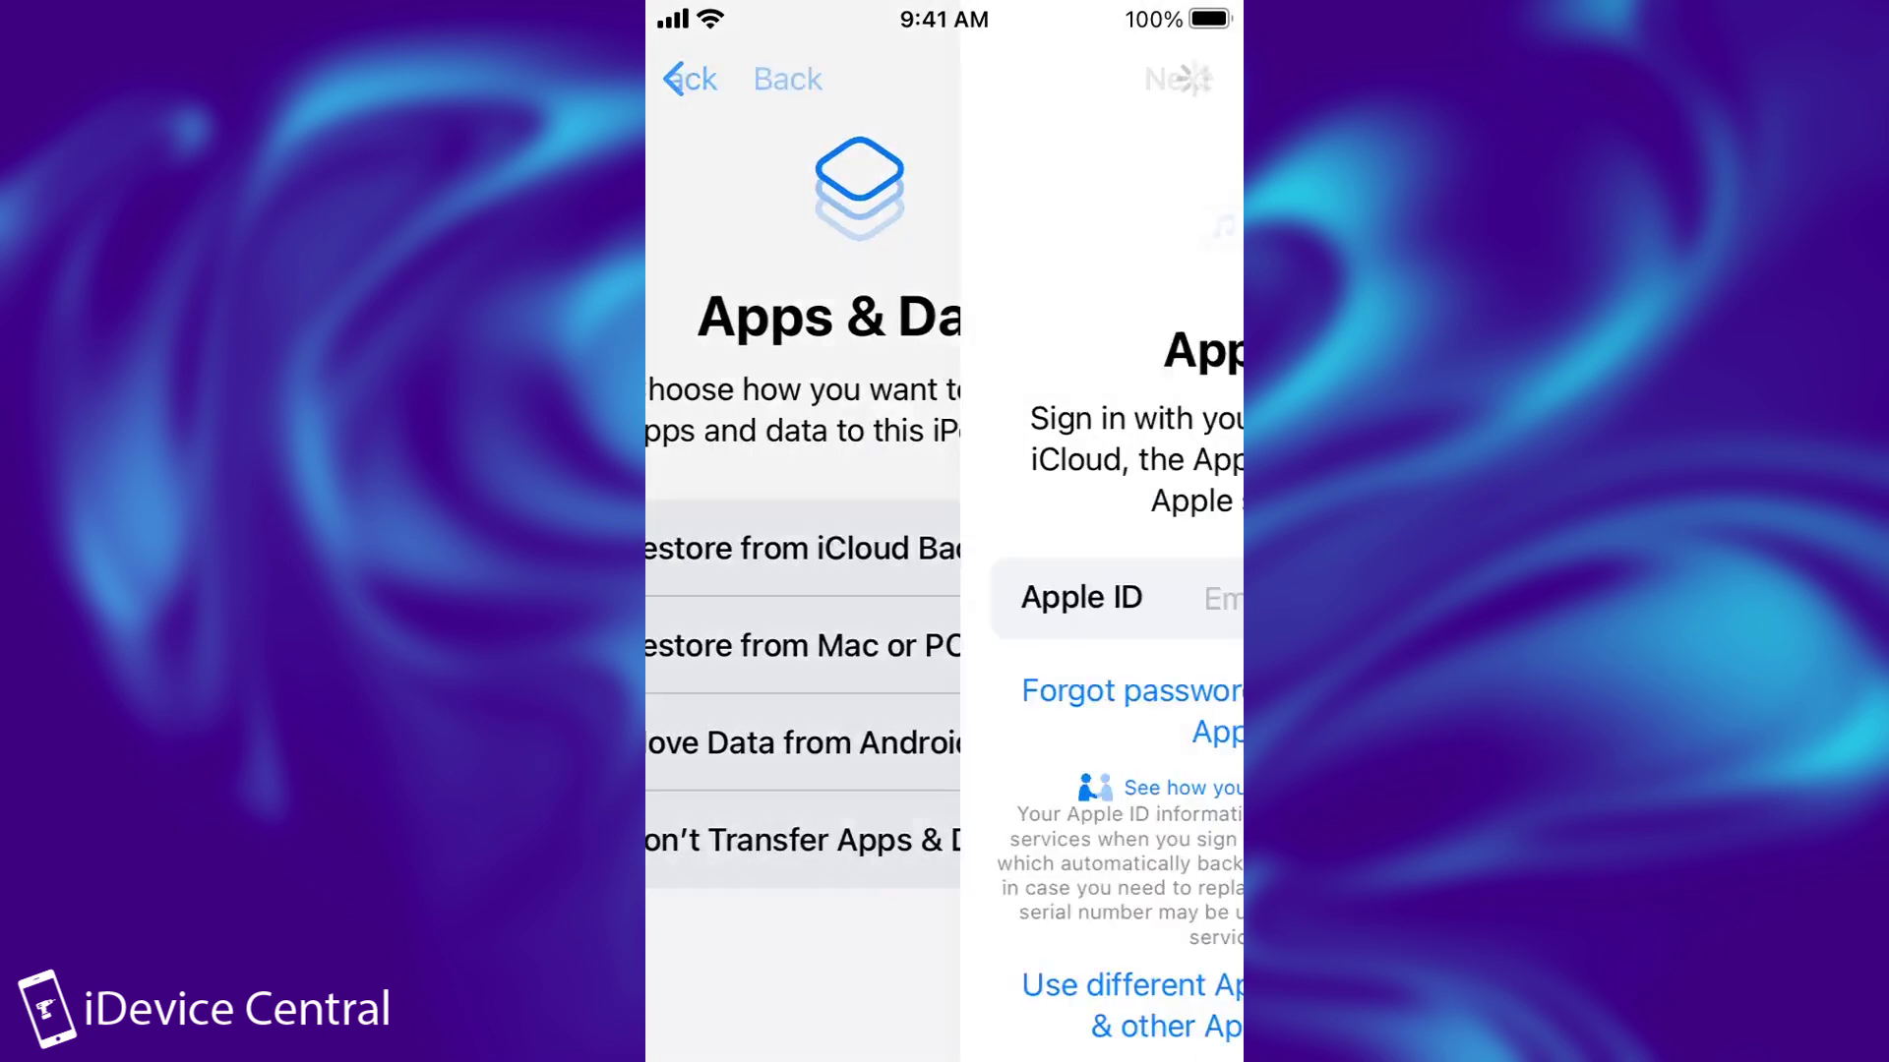
# - Choose to set up the Apple ID later in Settings and accept automatic iOS updates
pyautogui.click(944, 710)
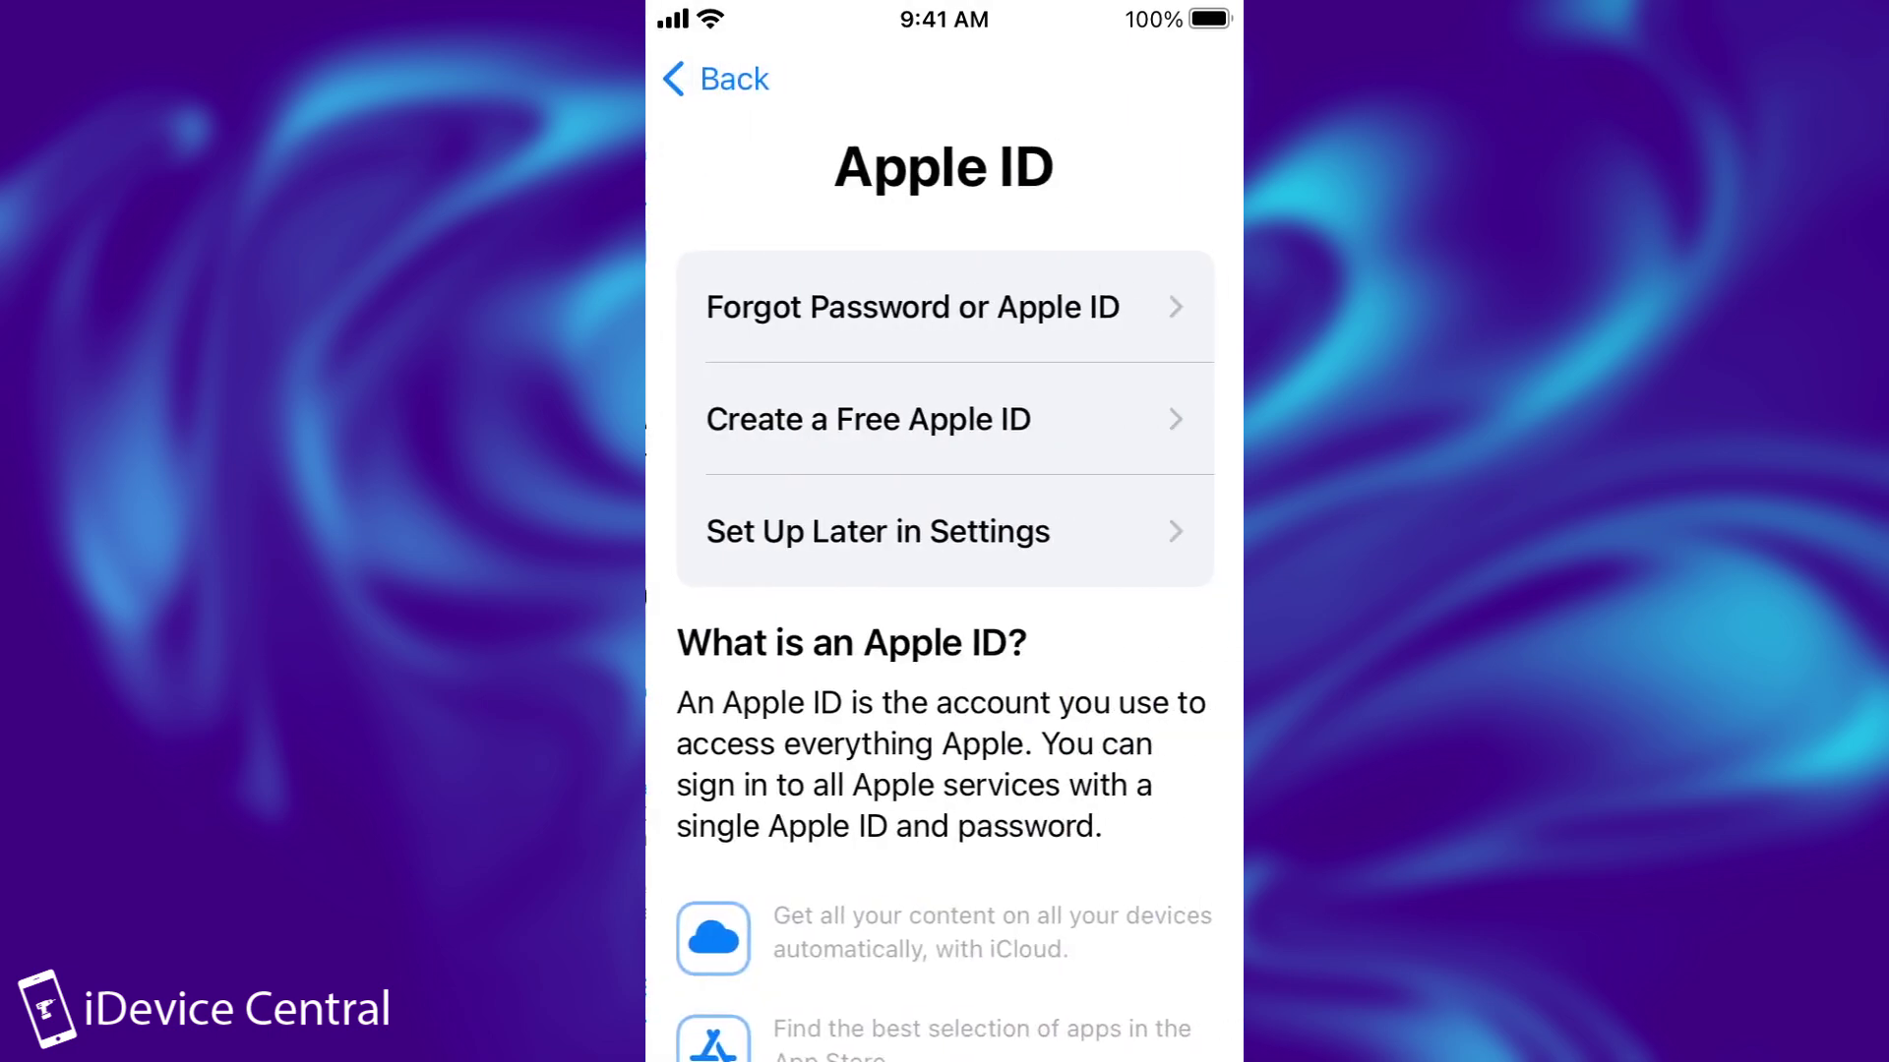
pyautogui.click(878, 532)
pyautogui.click(944, 898)
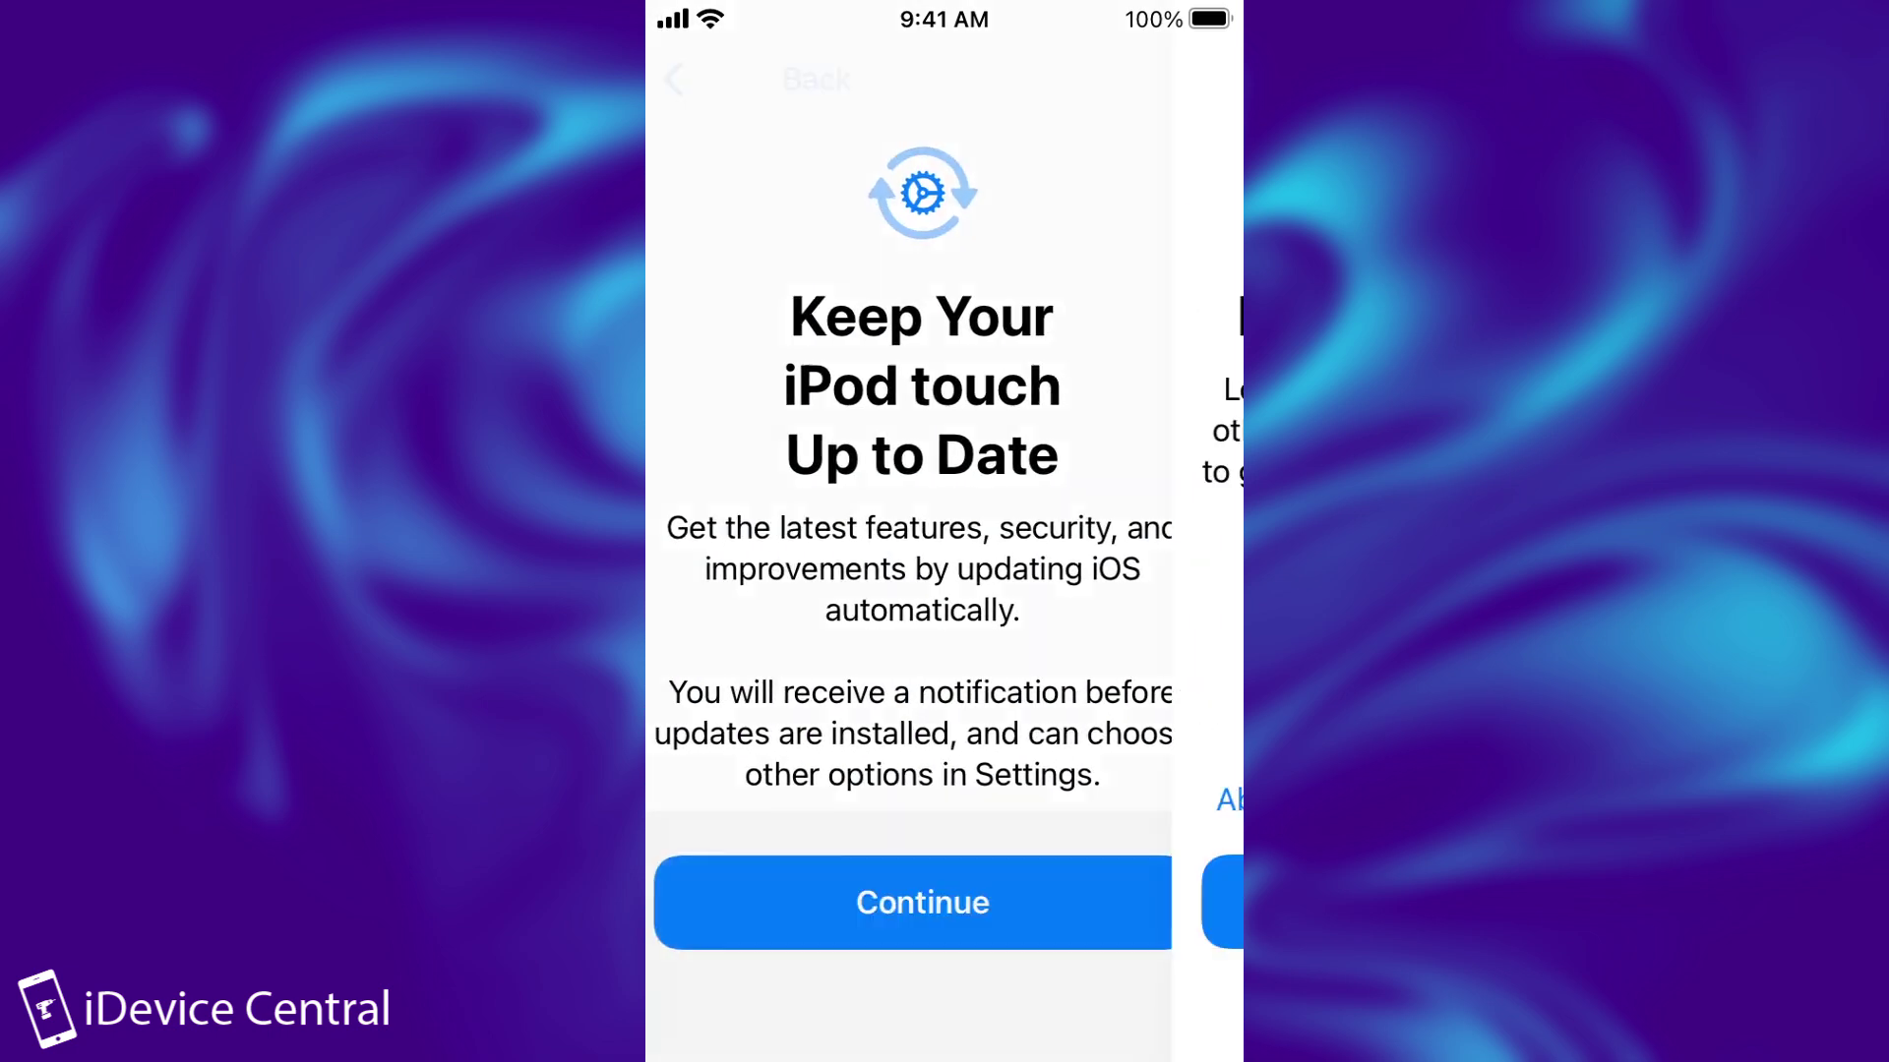
# - Complete the remaining iPod touch setup screens and open Settings on the device
pyautogui.click(945, 1005)
pyautogui.click(1071, 658)
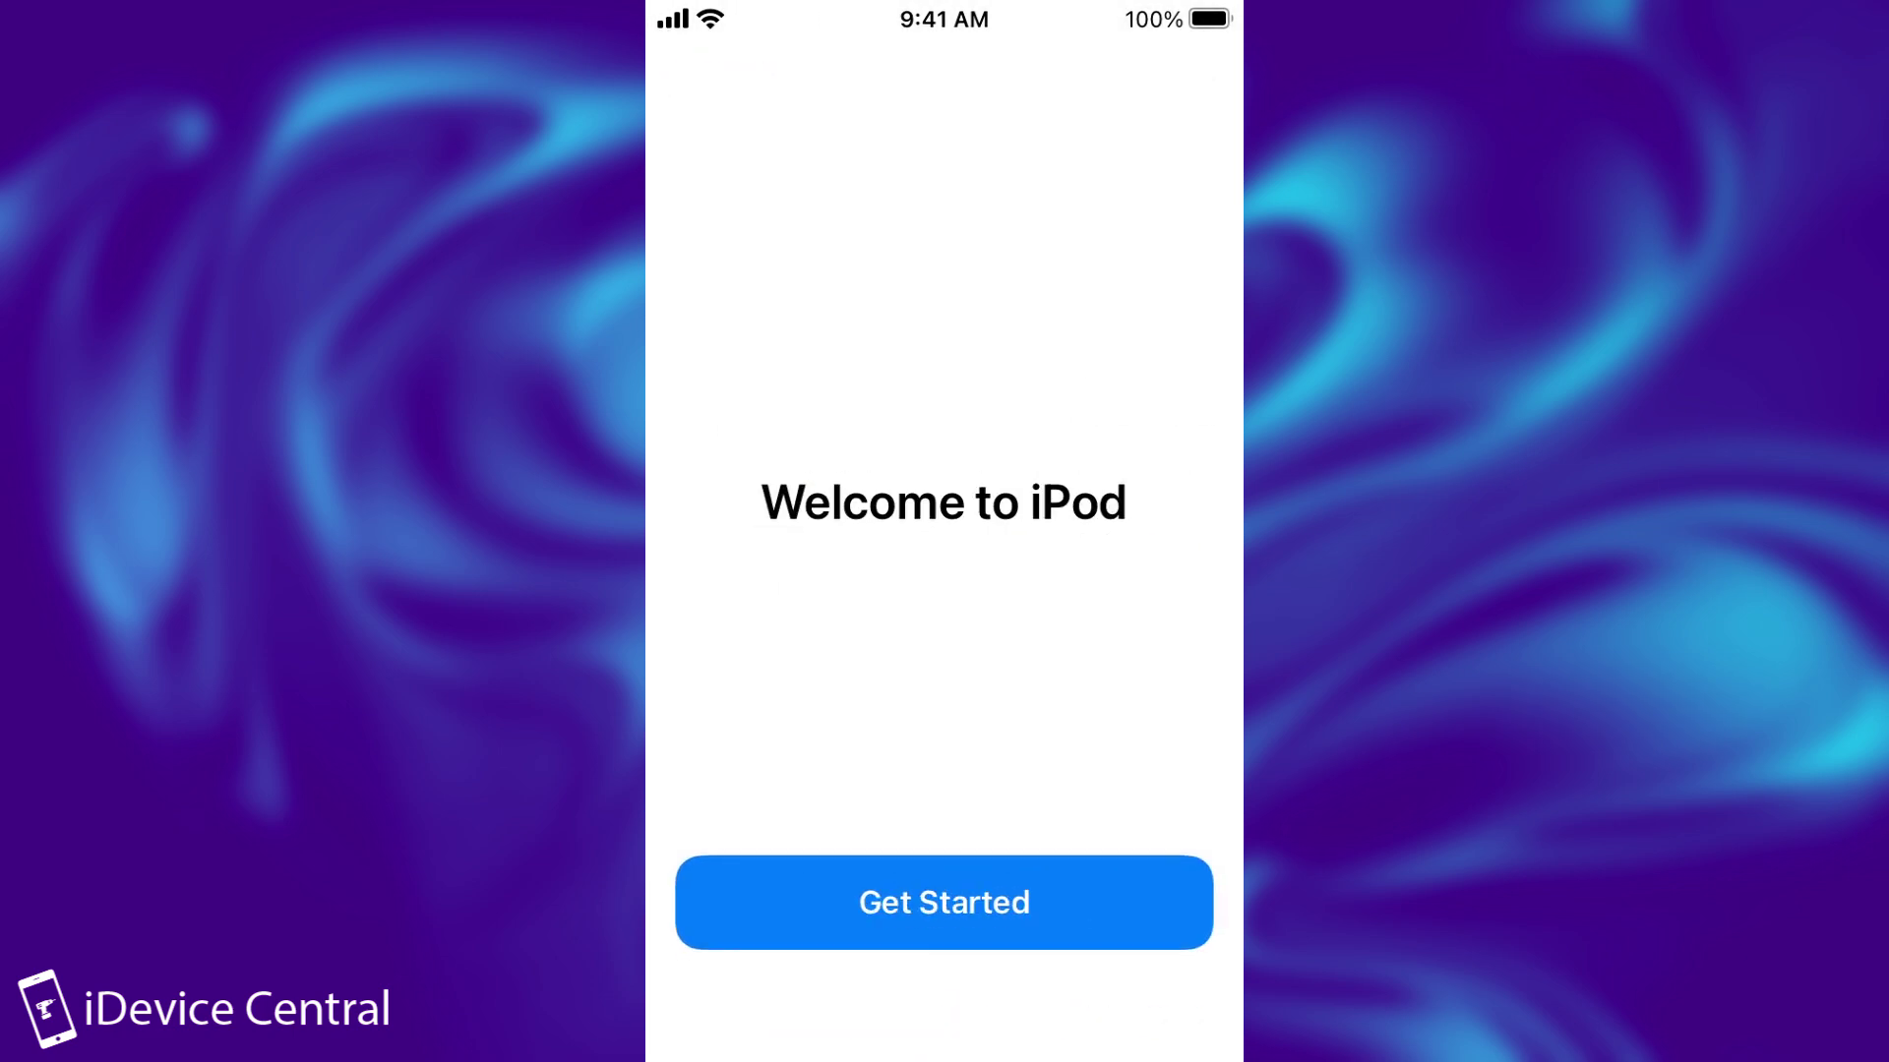
pyautogui.click(945, 902)
pyautogui.moveTo(1082, 492)
pyautogui.mouseDown()
pyautogui.moveTo(787, 492)
pyautogui.moveTo(1082, 491)
pyautogui.mouseUp()
pyautogui.click(1151, 745)
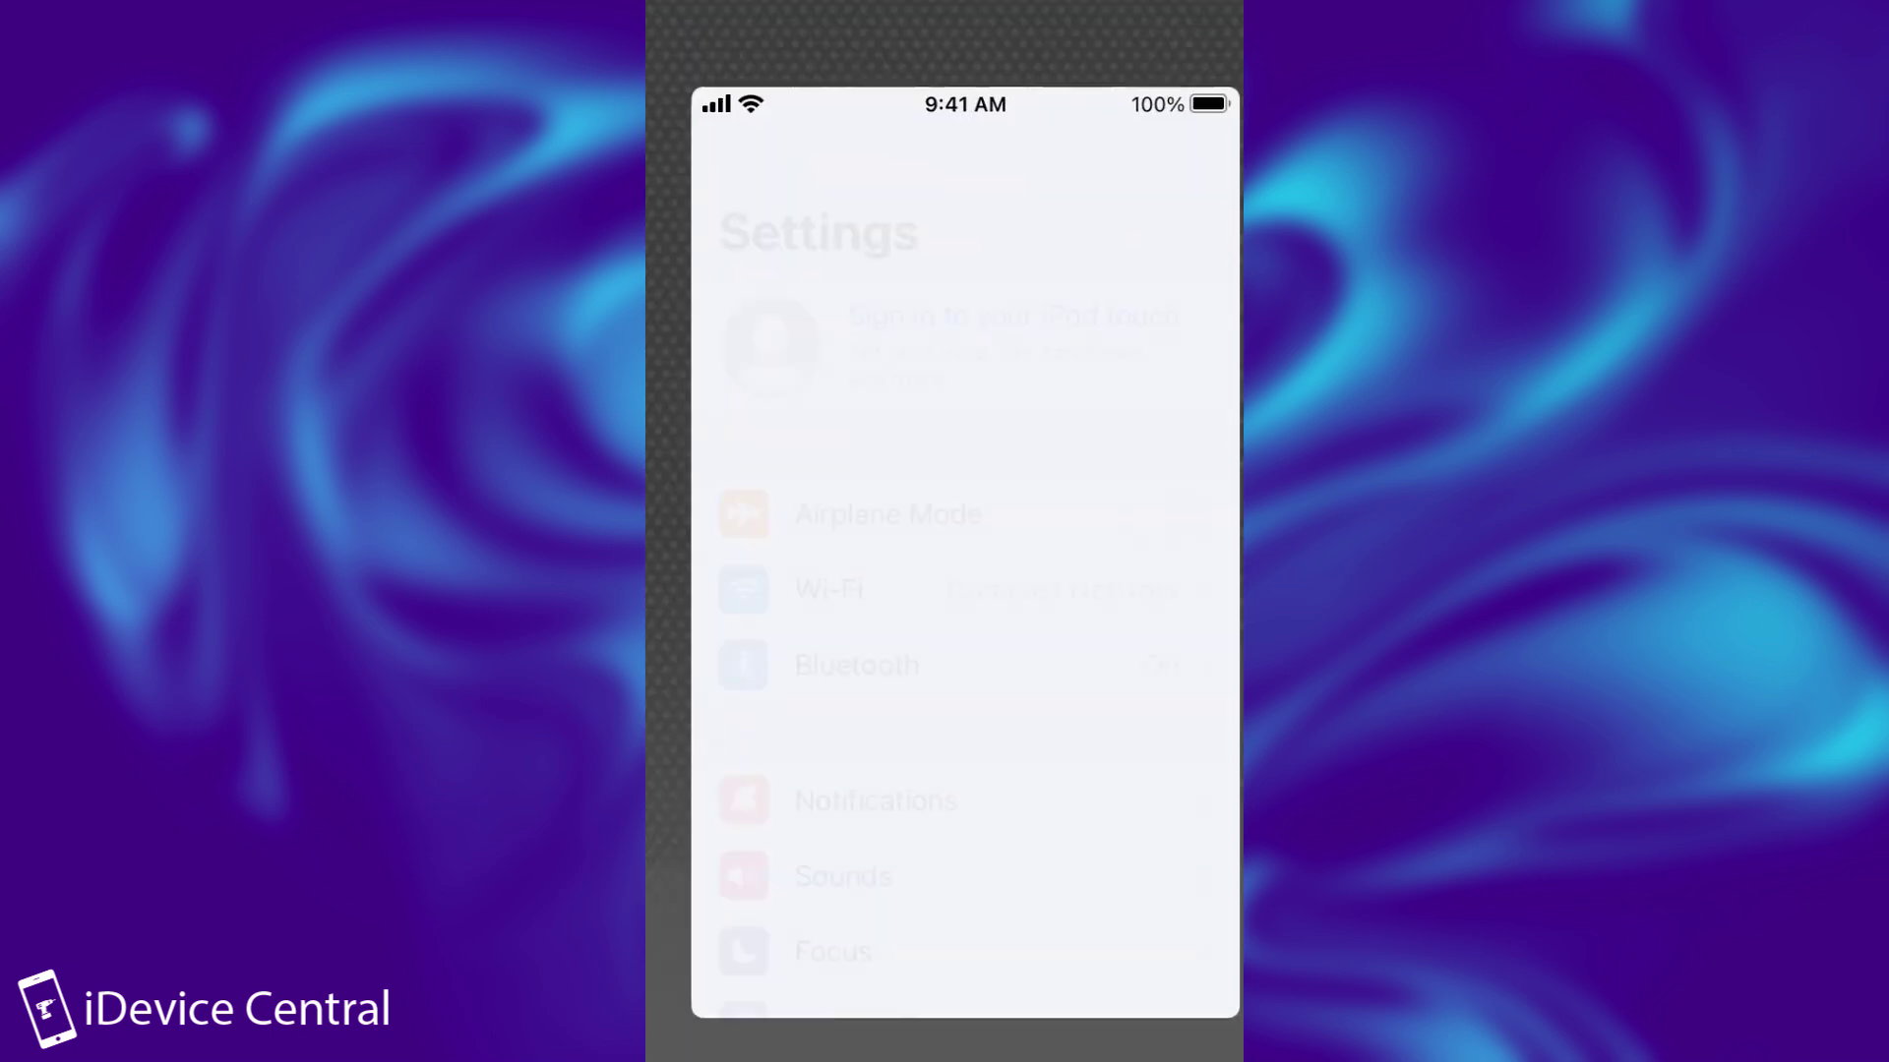
# - Look through the iPod touch Settings and the Bing page in Safari, and return to the home screen
pyautogui.scroll(-3, 944, 591)
pyautogui.scroll(-3, 944, 590)
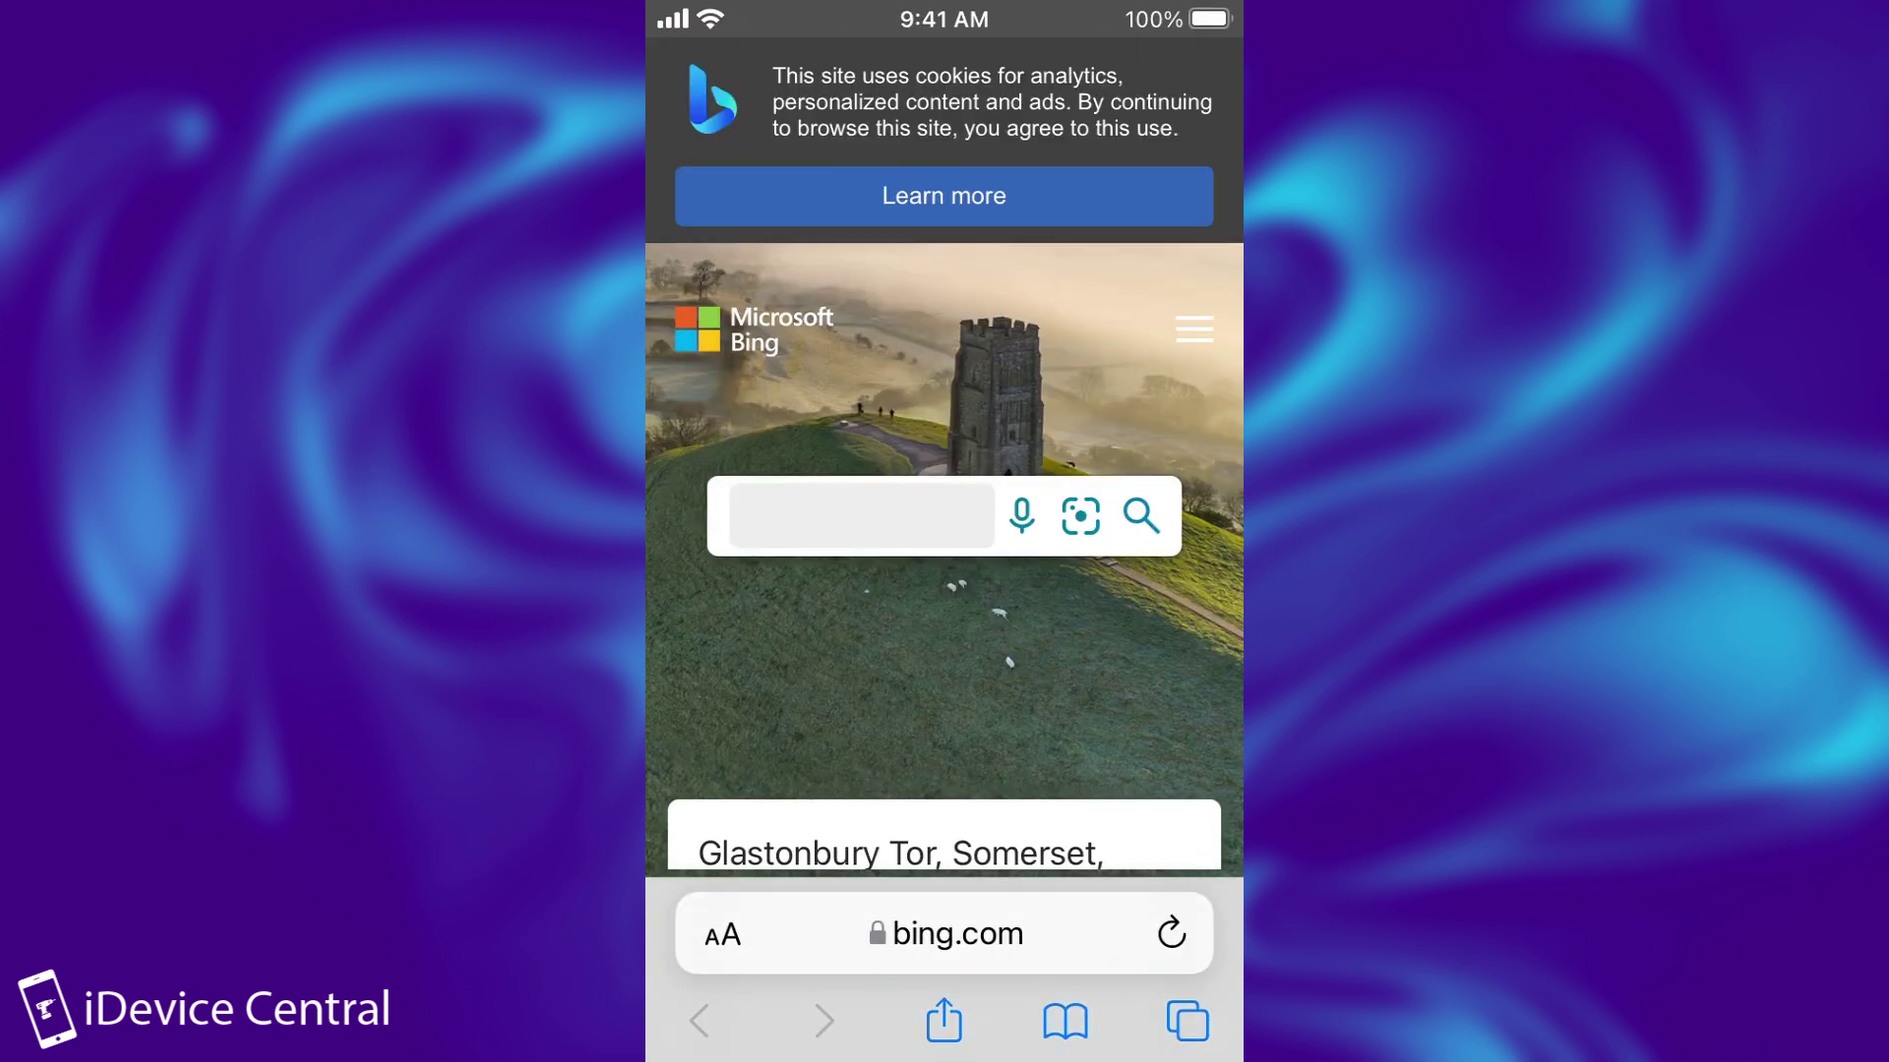
pyautogui.press('super+shift+h')
# - View the Welcome to iPod touch collection in the Tips app and return to the home screen
pyautogui.press('super+shift+h')
pyautogui.press('super+shift+h')
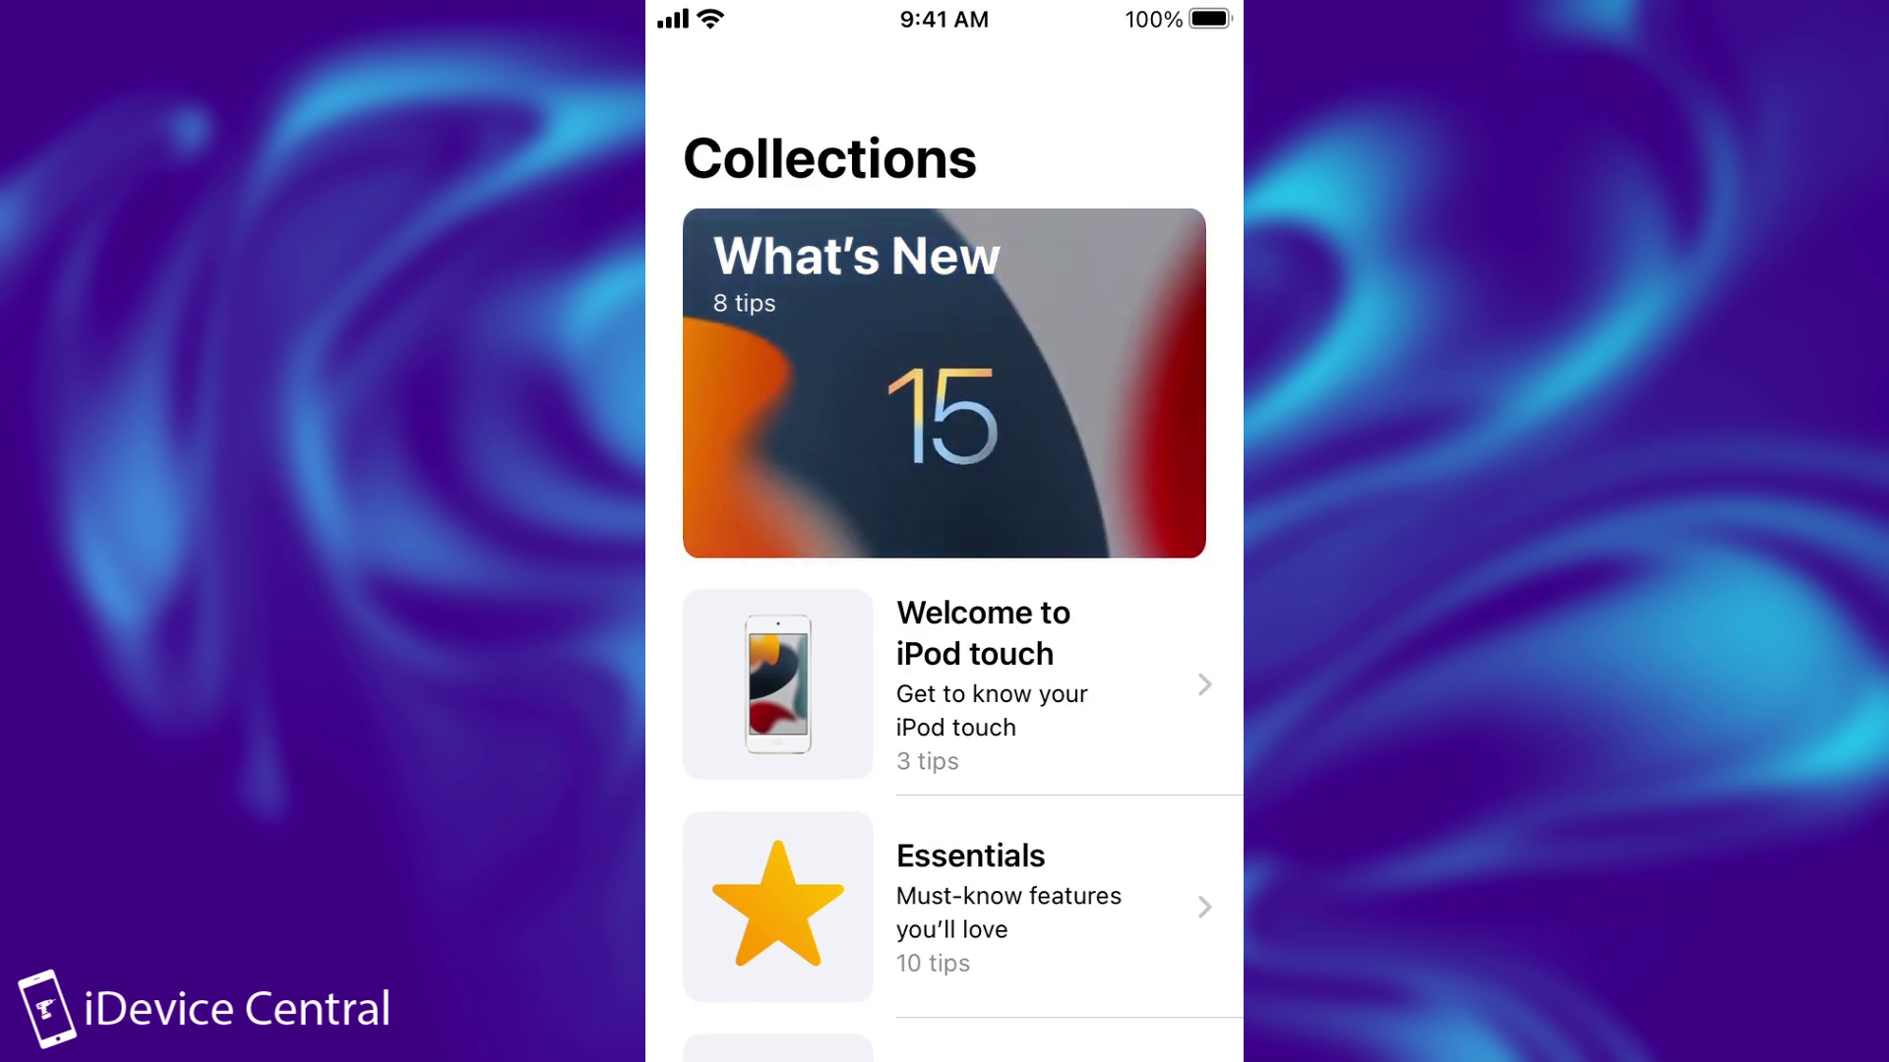
pyautogui.click(974, 684)
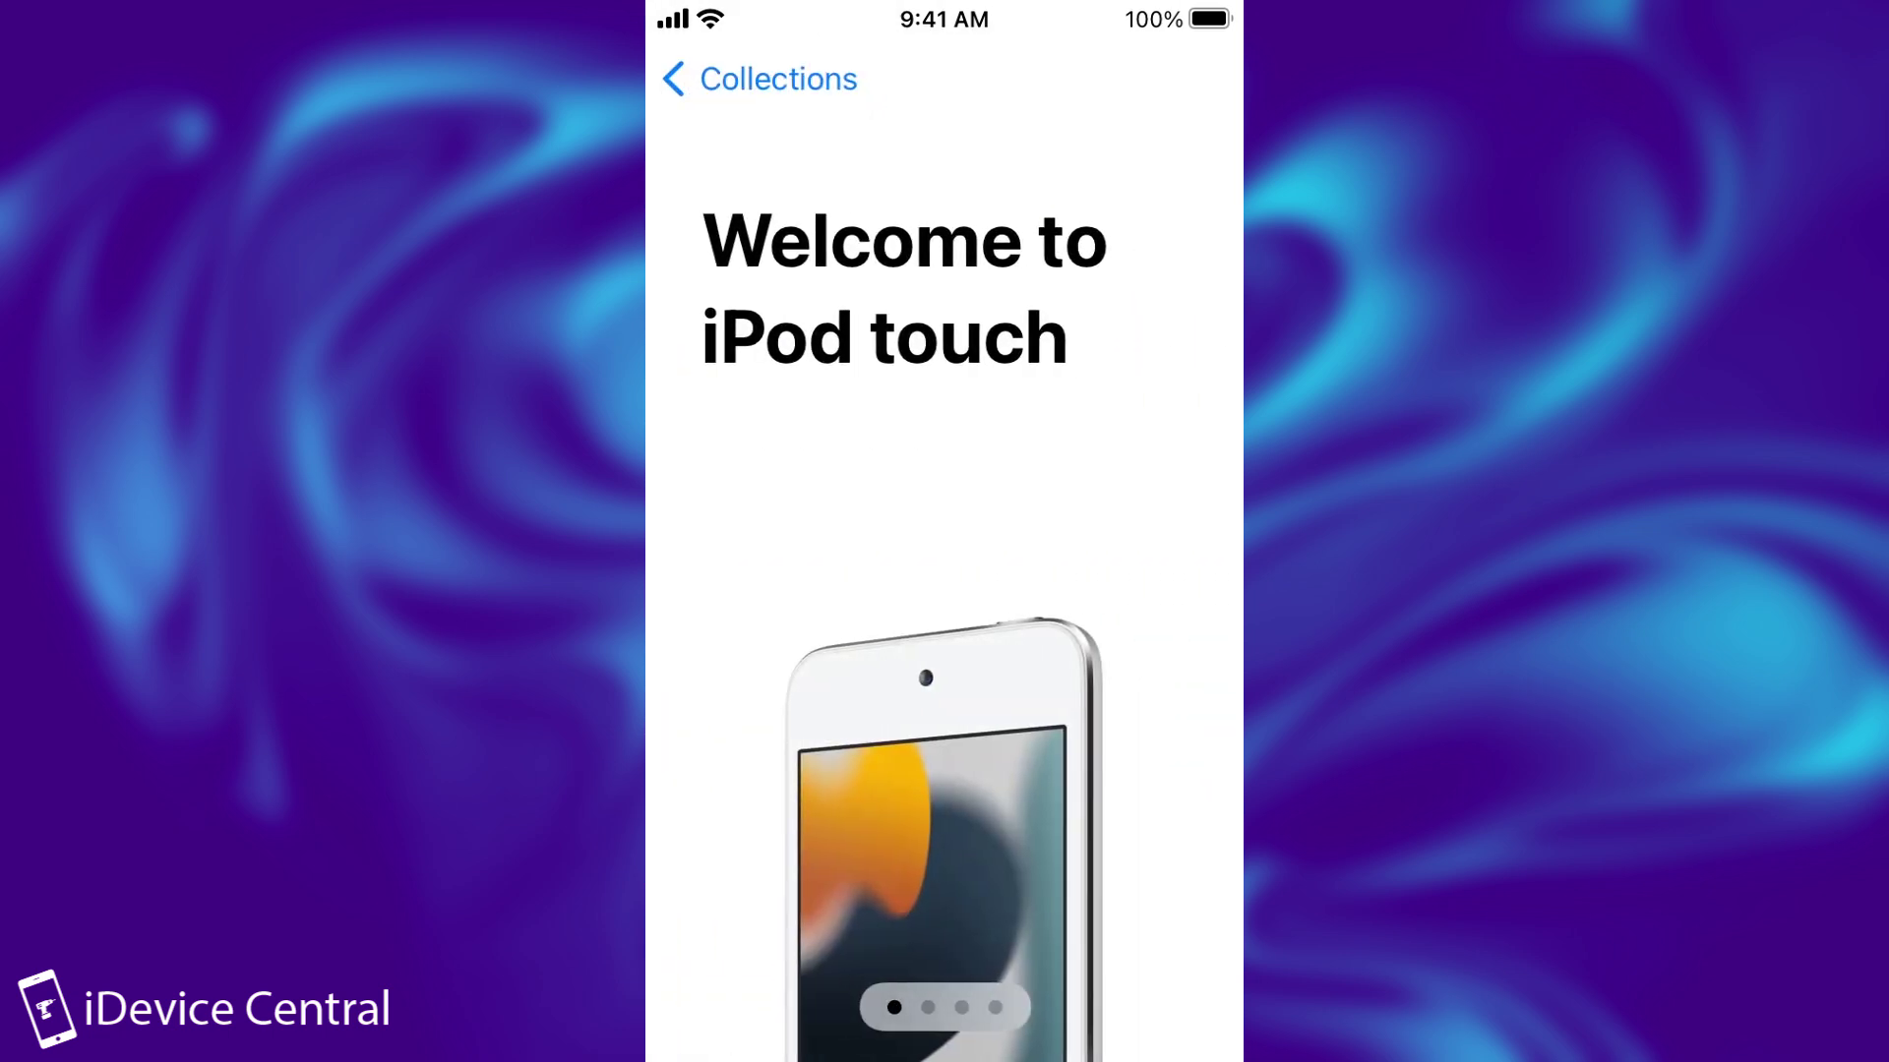
pyautogui.press('super+shift+h')
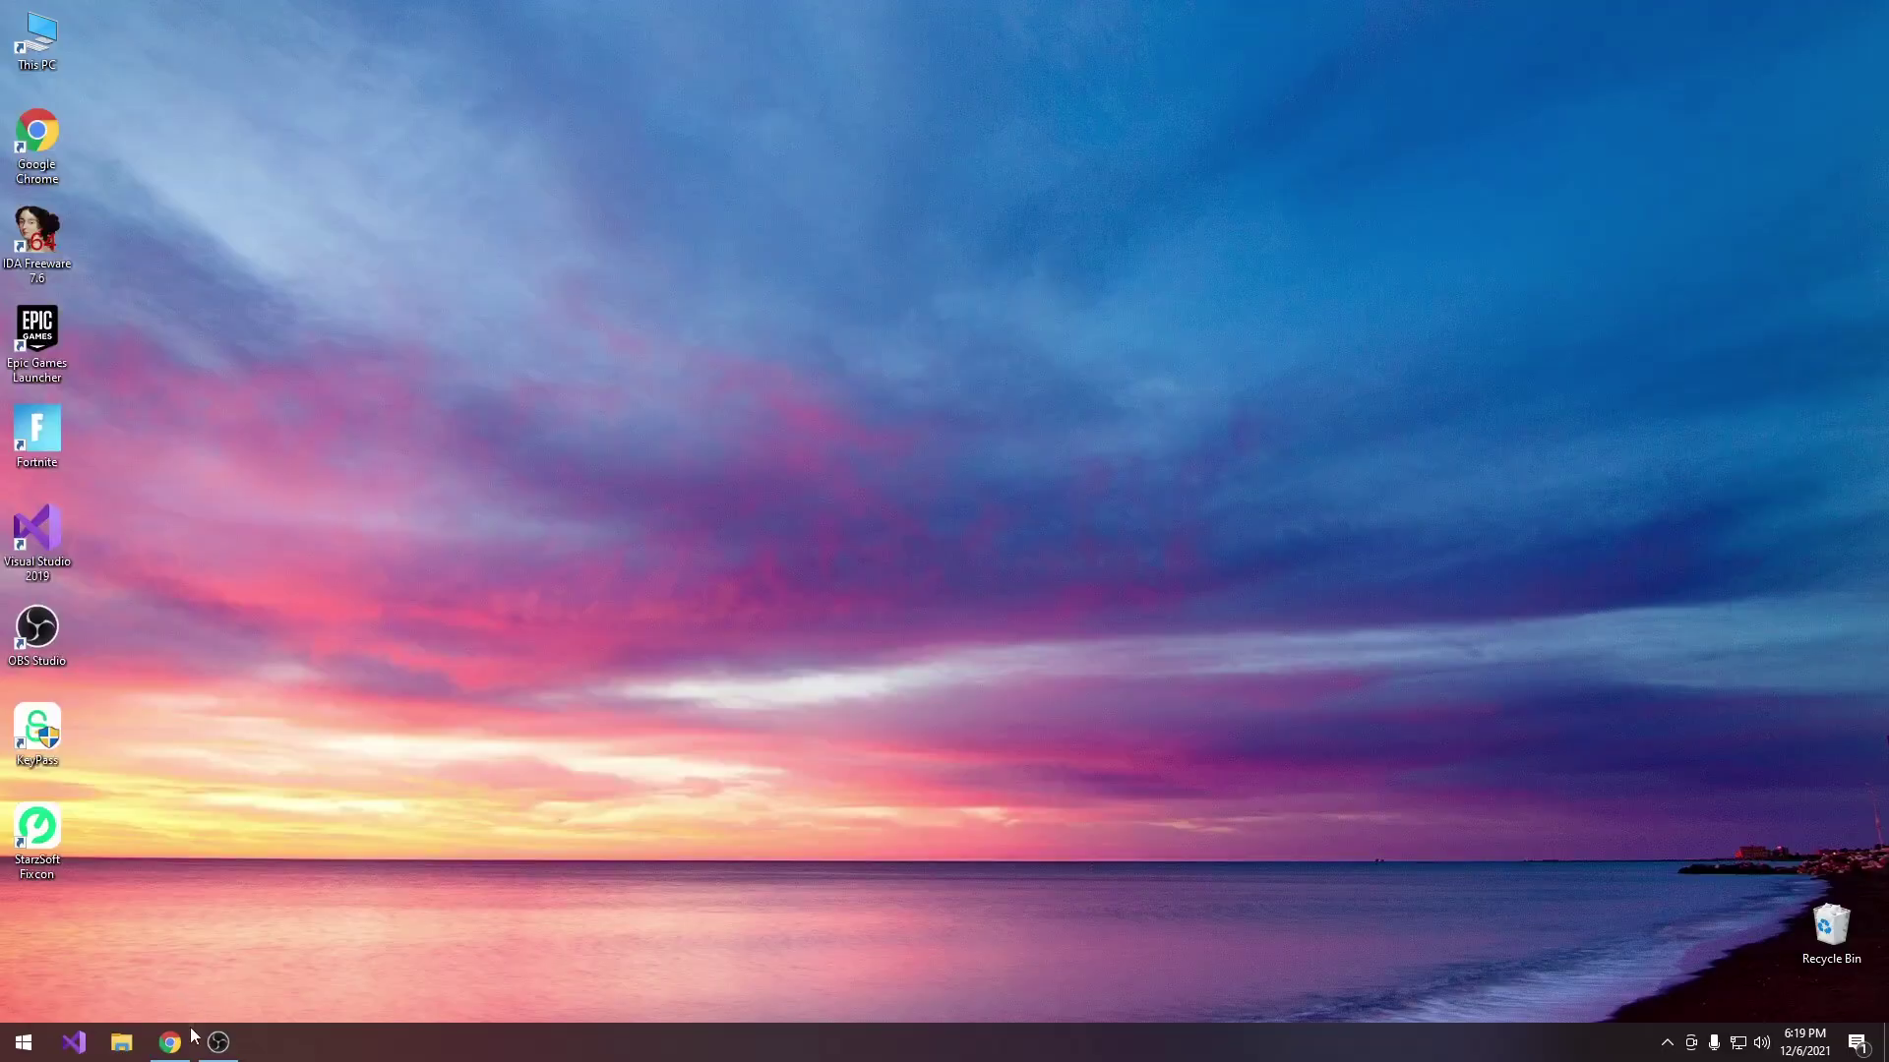
# - Switch to Chrome to review the beginning of the Fixcon overview page, and minimize the browser window
pyautogui.click(169, 1043)
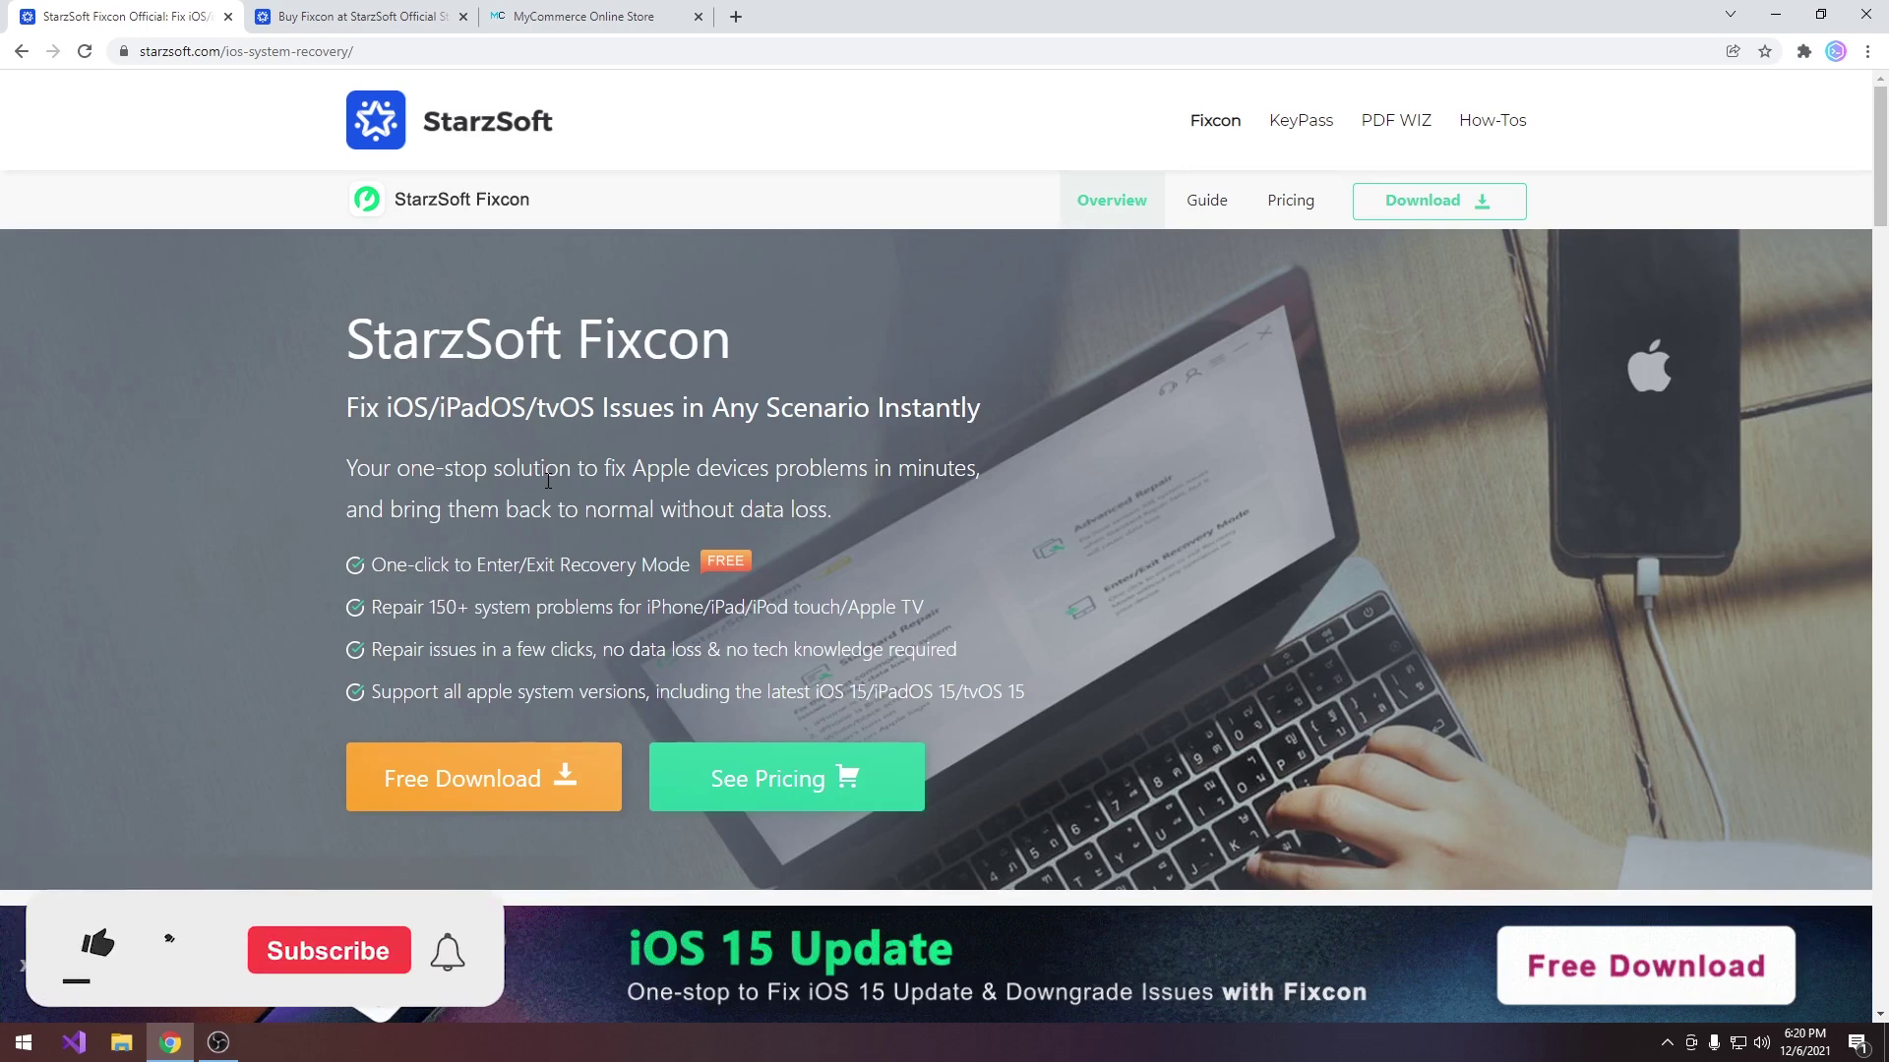
pyautogui.scroll(-3, 409, 378)
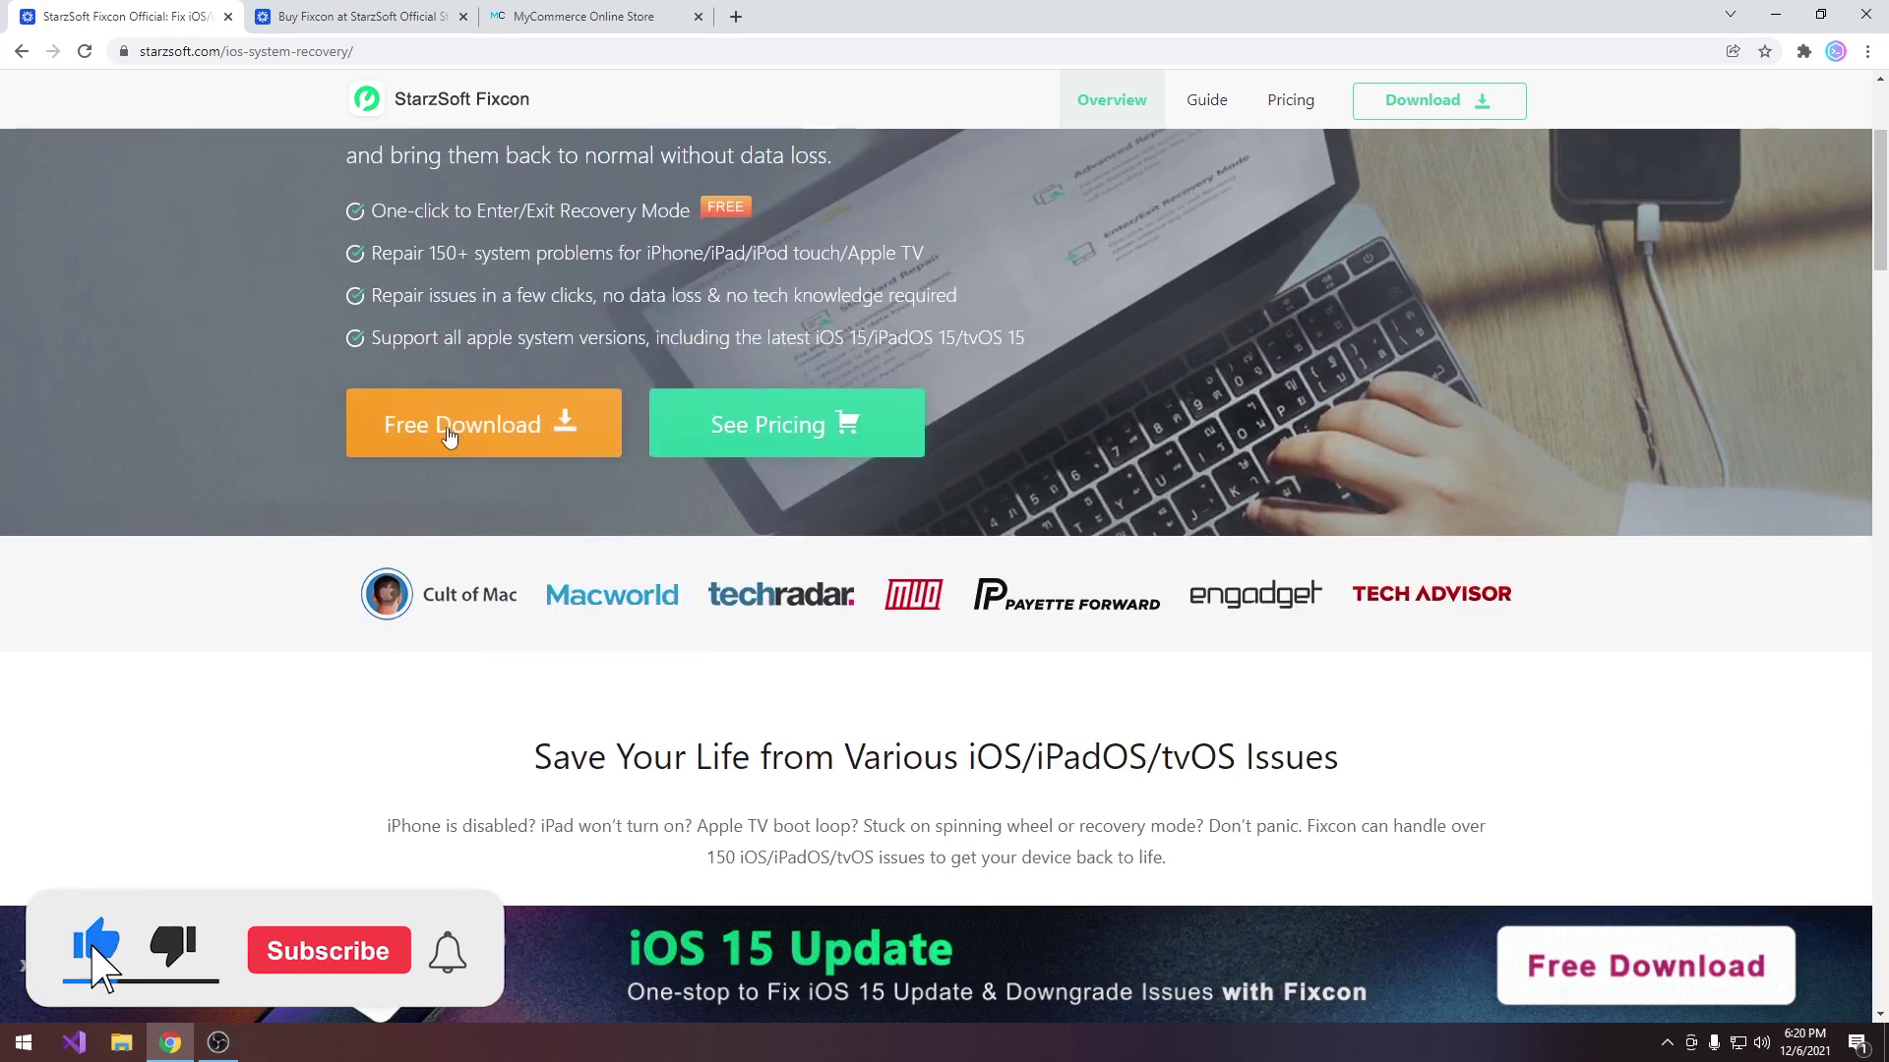
pyautogui.scroll(3, 449, 435)
pyautogui.click(1778, 13)
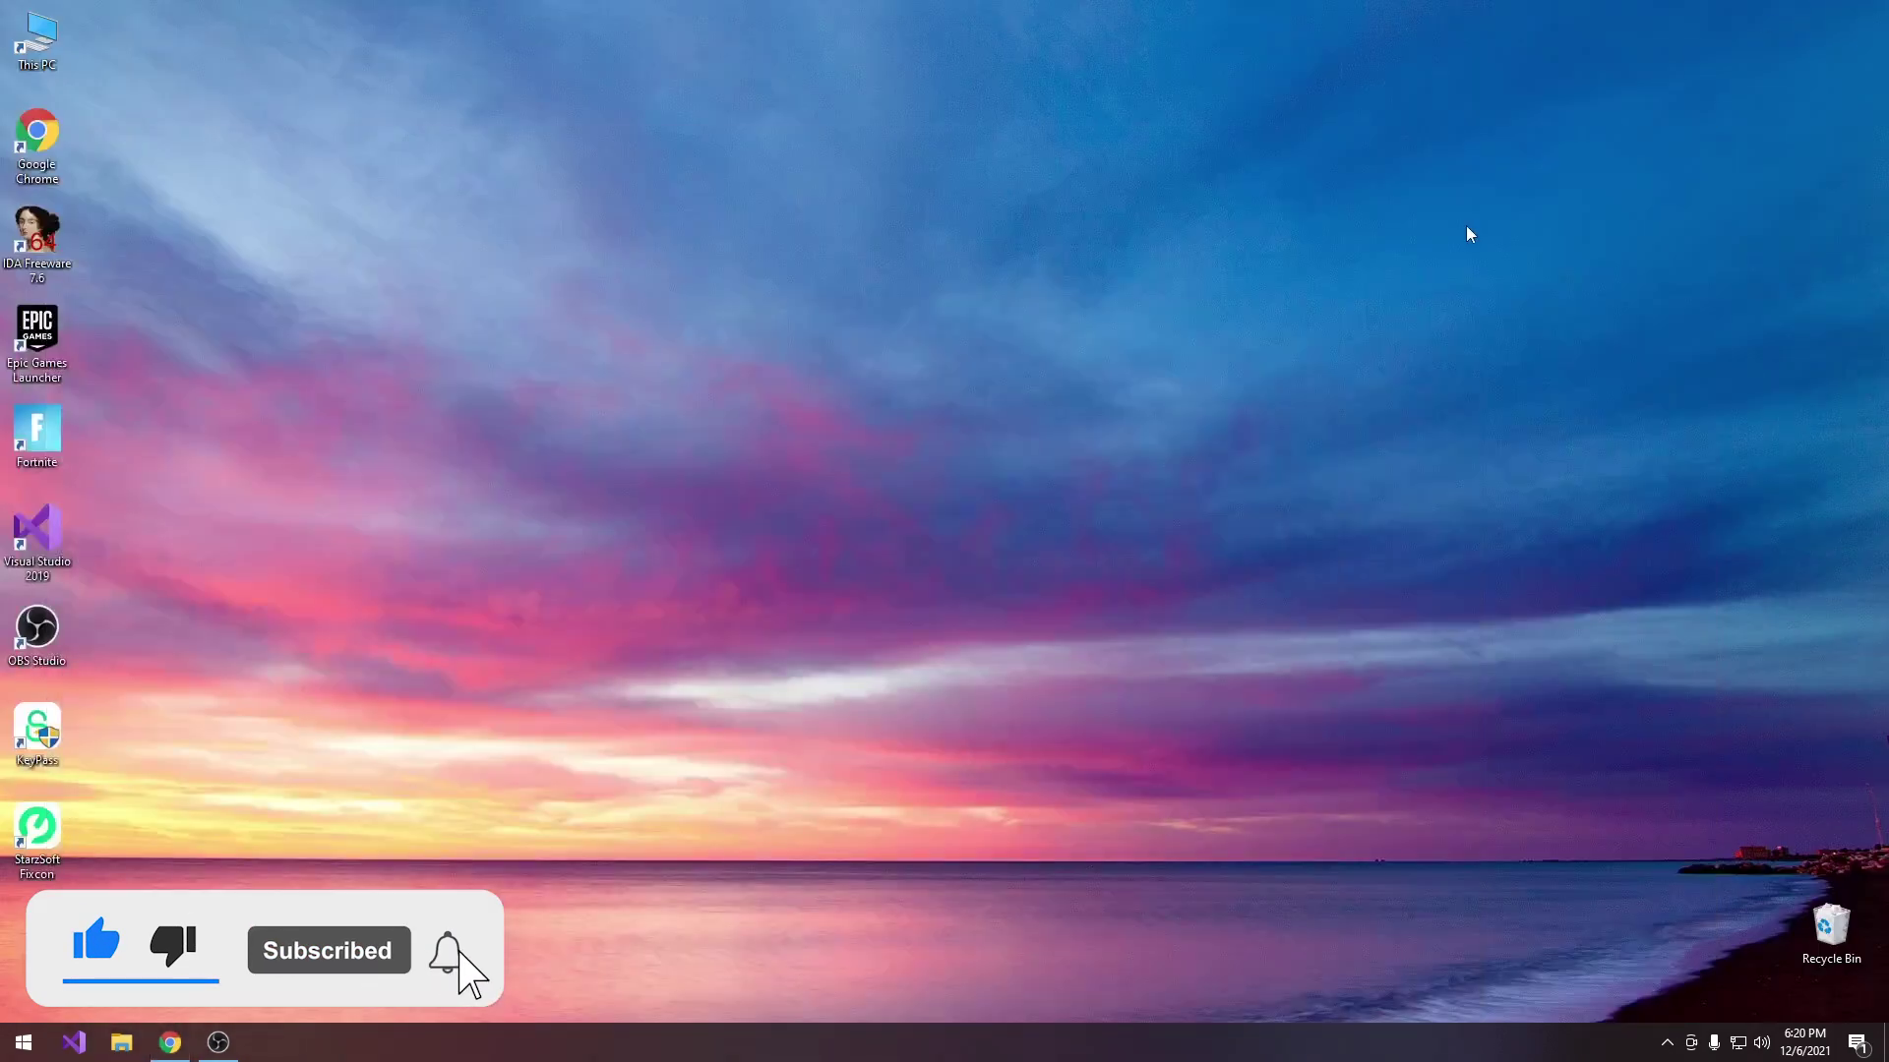